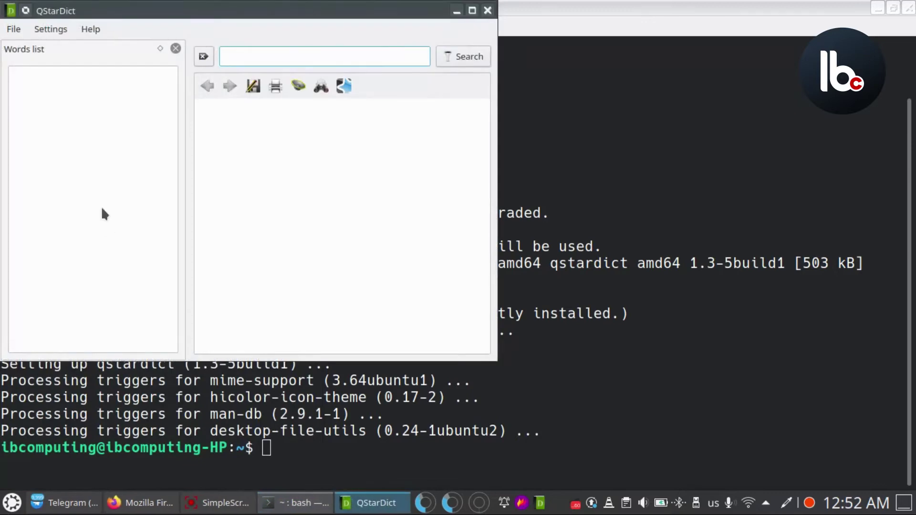
- Switch to Firefox and search the web for "stardict dictionaries"
left_click(100, 73)
type("tart")
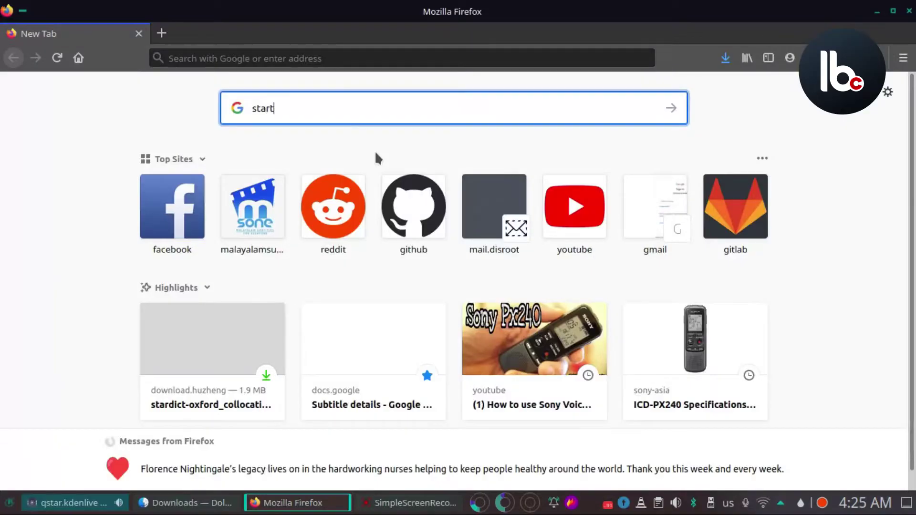
type("dic")
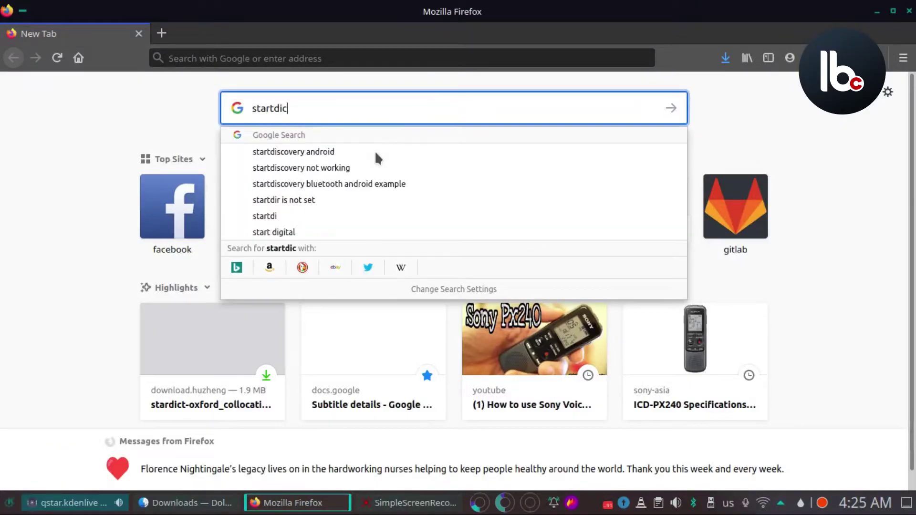
left_click(374, 152)
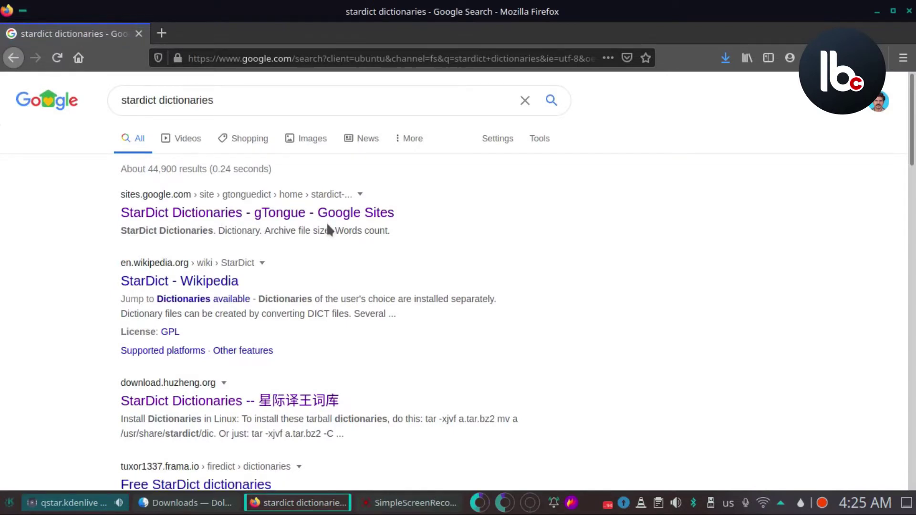
left_click(167, 283)
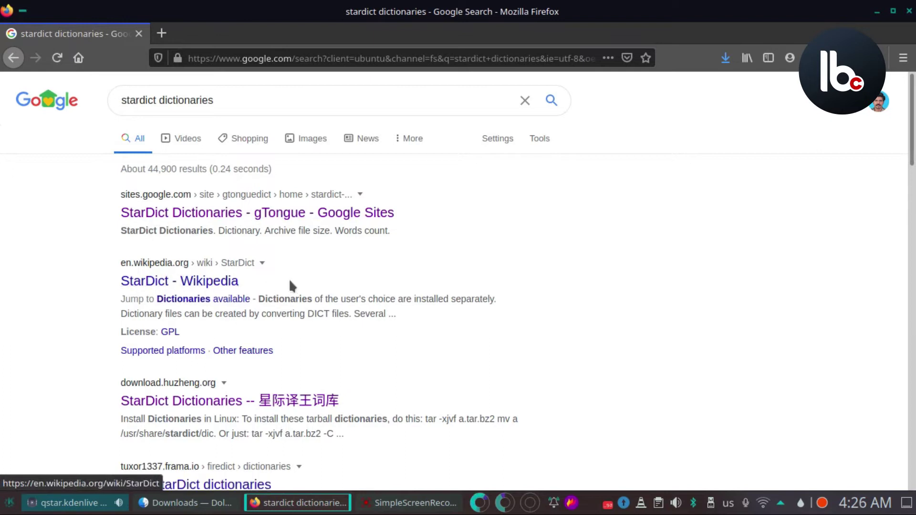
scroll(290, 281, "down", 2)
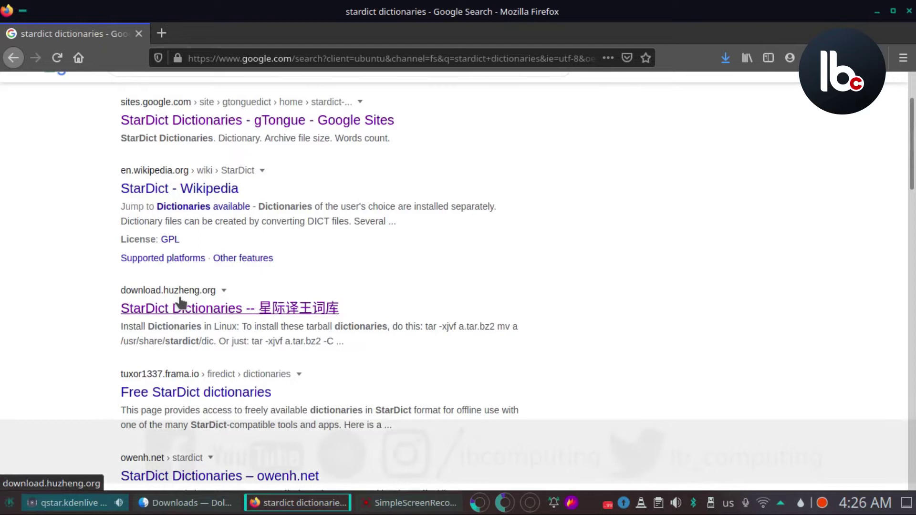
left_click(177, 309)
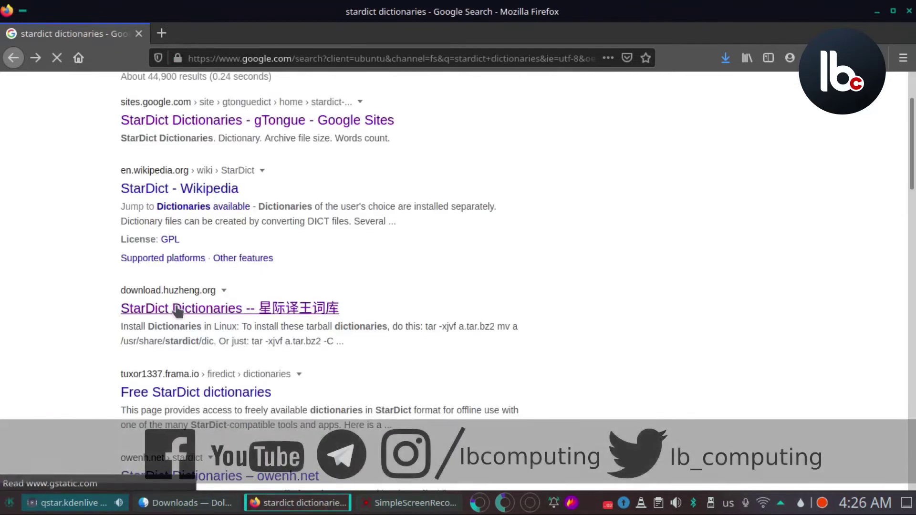
scroll(73, 341, "down", 2)
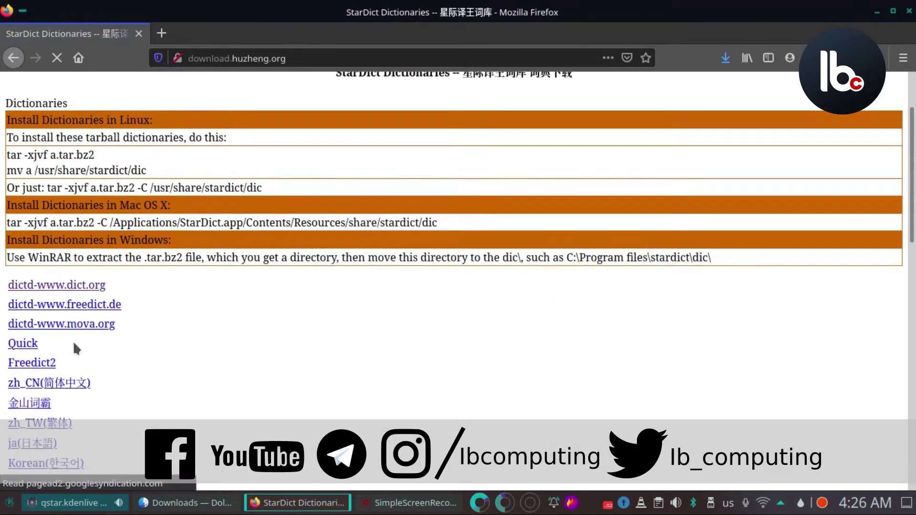
left_click(68, 285)
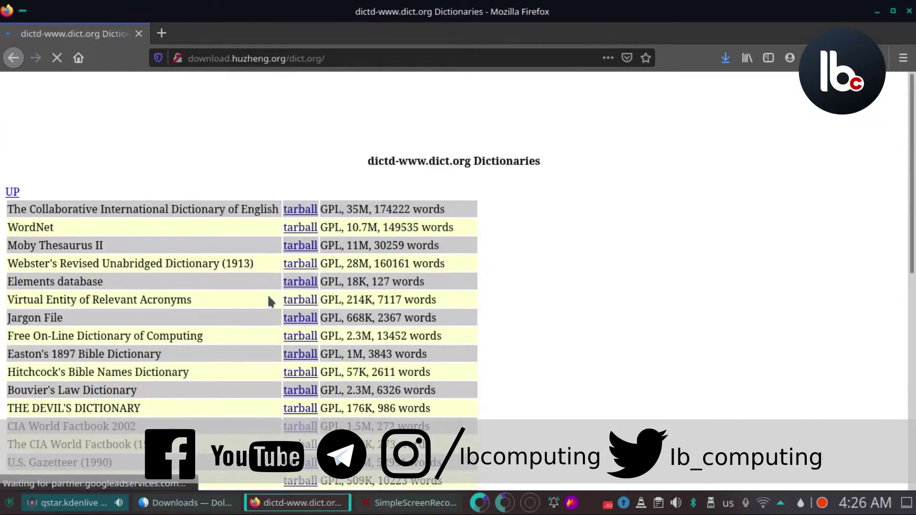
- Download the Merrian Webster 10th dictionary tarball, choosing to save the file
scroll(168, 279, "down", 8)
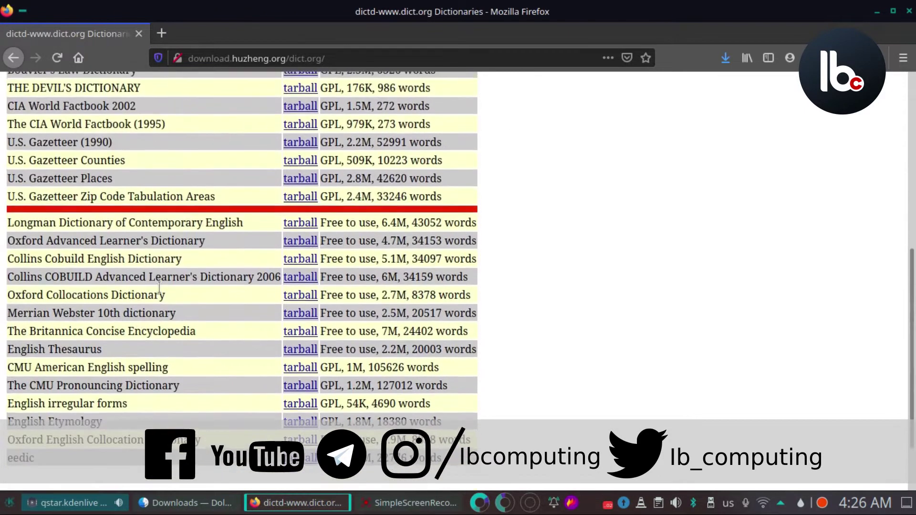
scroll(103, 262, "up", 2)
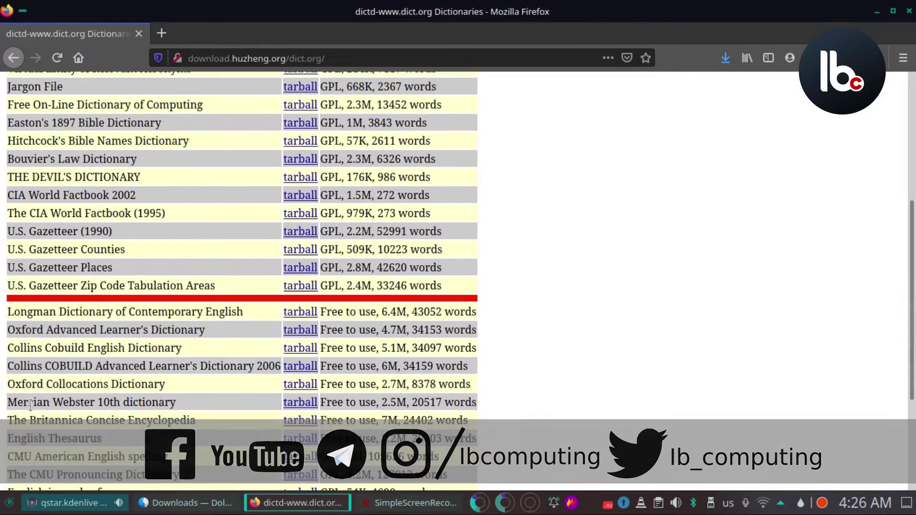
left_click_drag(31, 401, 163, 401)
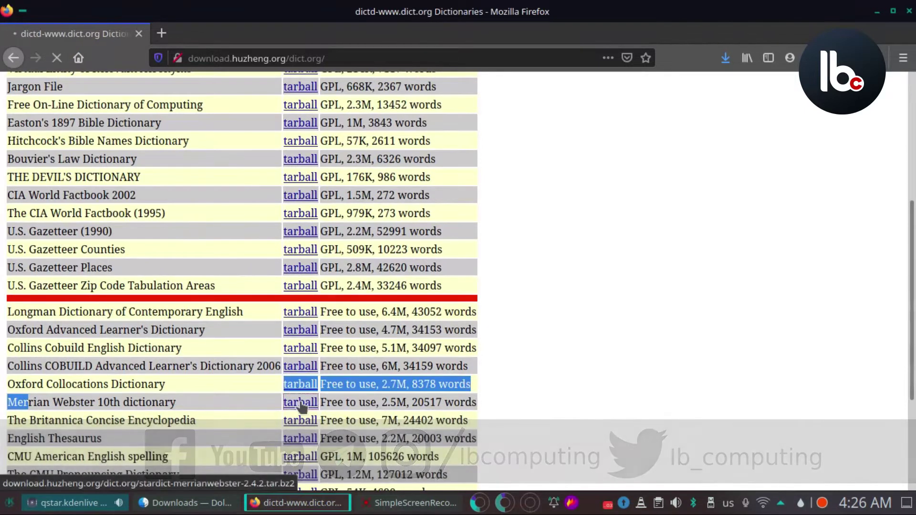
left_click(301, 403)
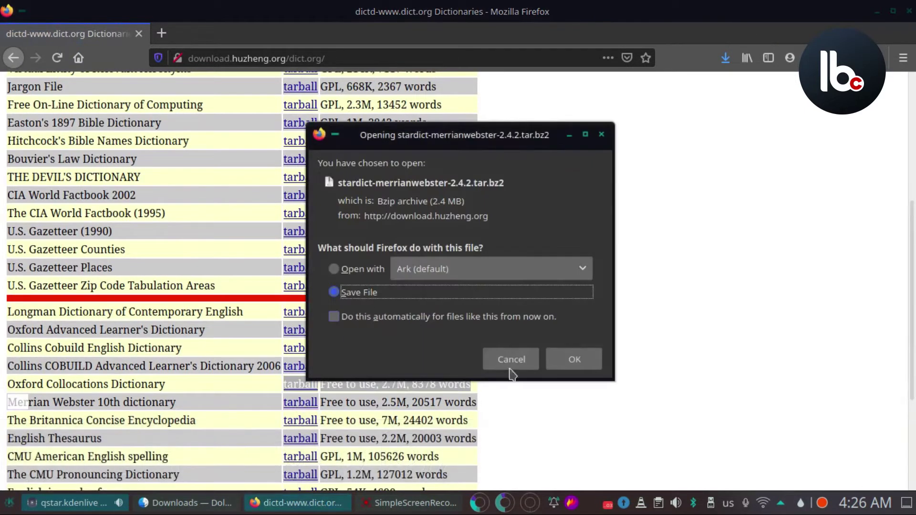
left_click(576, 359)
- Show the downloaded stardict-merrianwebster-2.4.2.tar.bz2 in its folder and extract it there with an autodetected subfolder
left_click(725, 61)
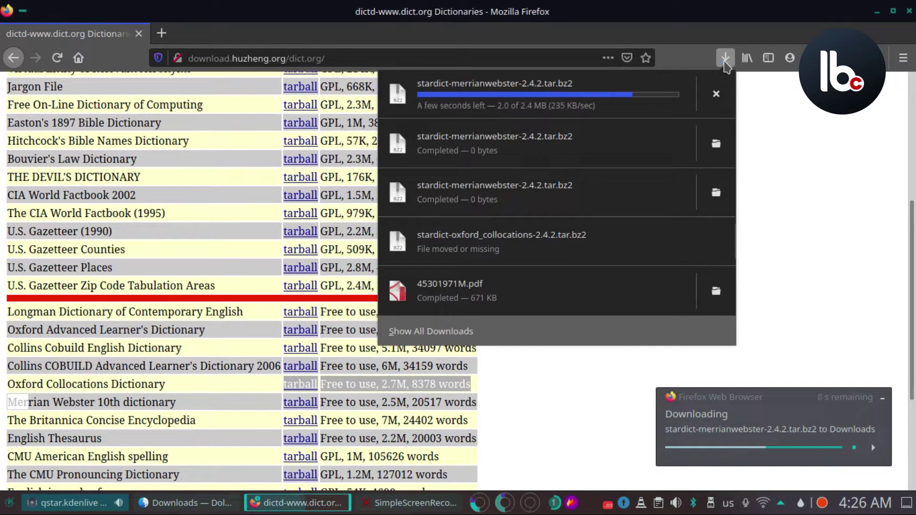
left_click(715, 94)
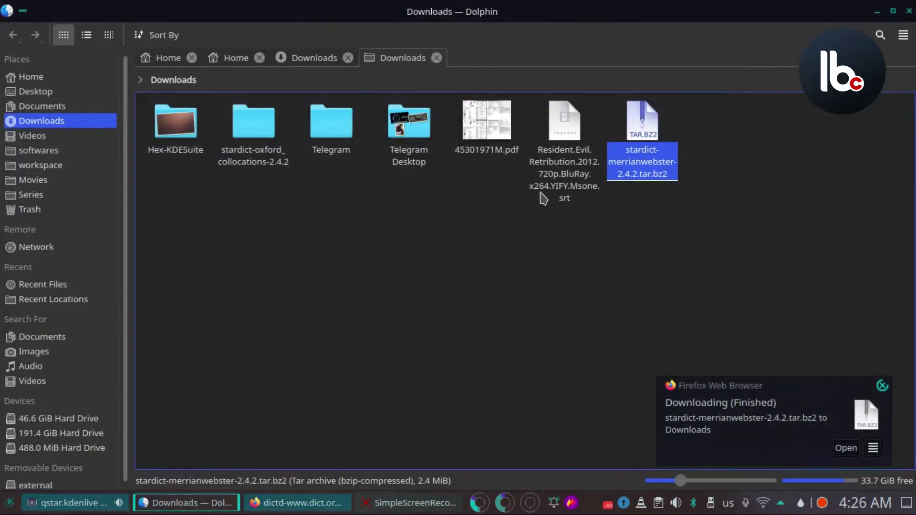
right_click(637, 141)
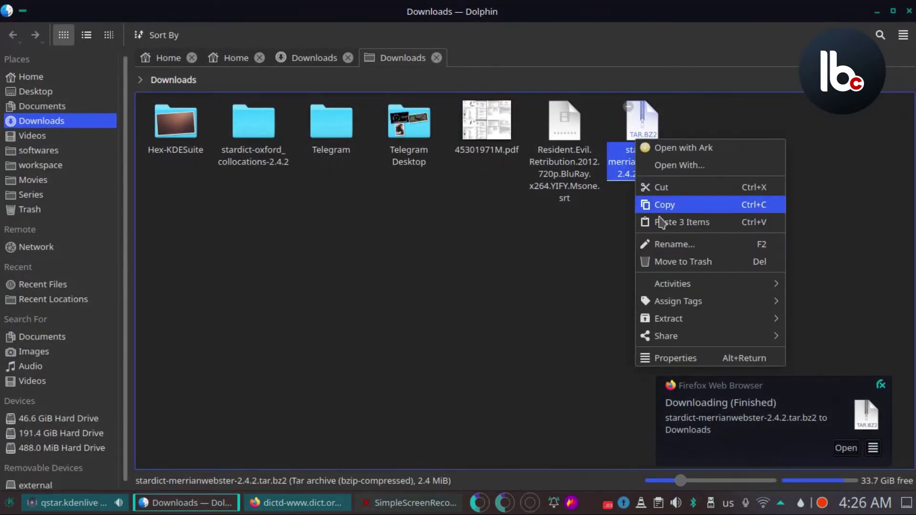
mouse_move(697, 321)
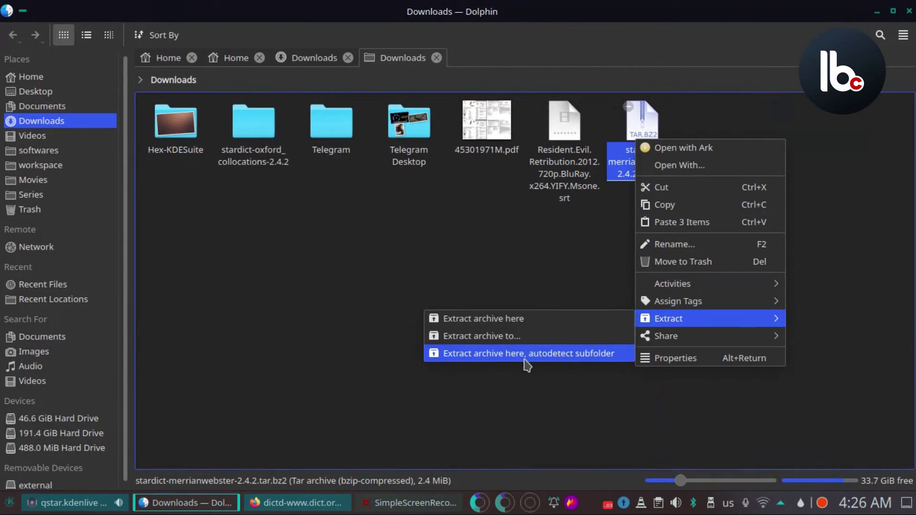
left_click(579, 354)
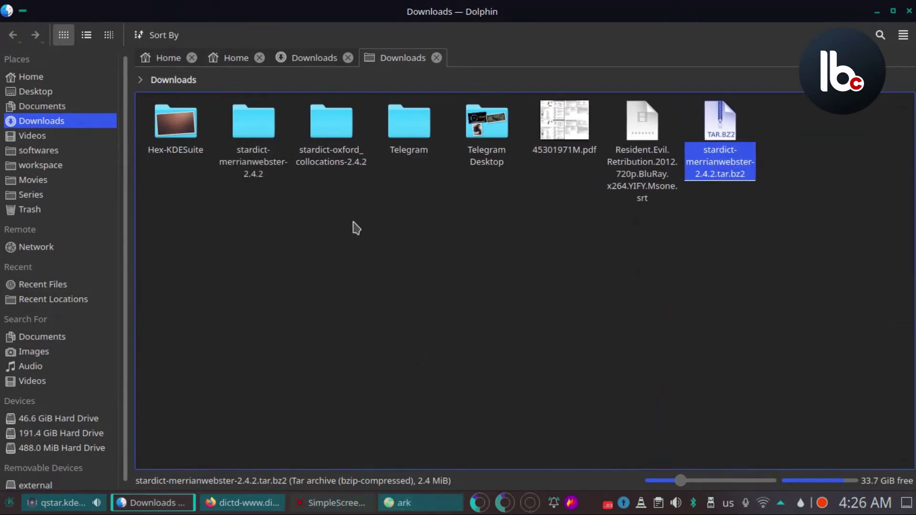
- Copy the three merrianwebster files from the extracted stardict-merrianwebster-2.4.2 folder and open the hidden .stardict folder in Home
double_click(270, 172)
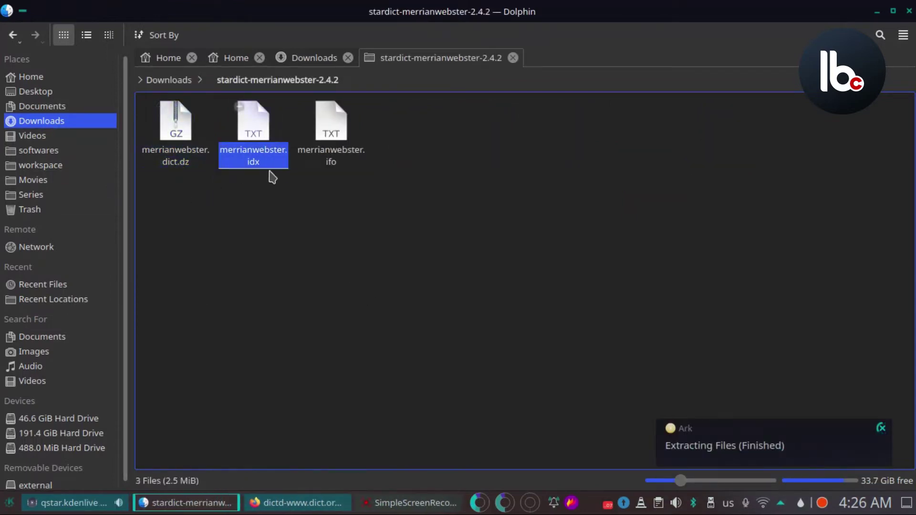
left_click_drag(419, 172, 143, 98)
key("alt+Home")
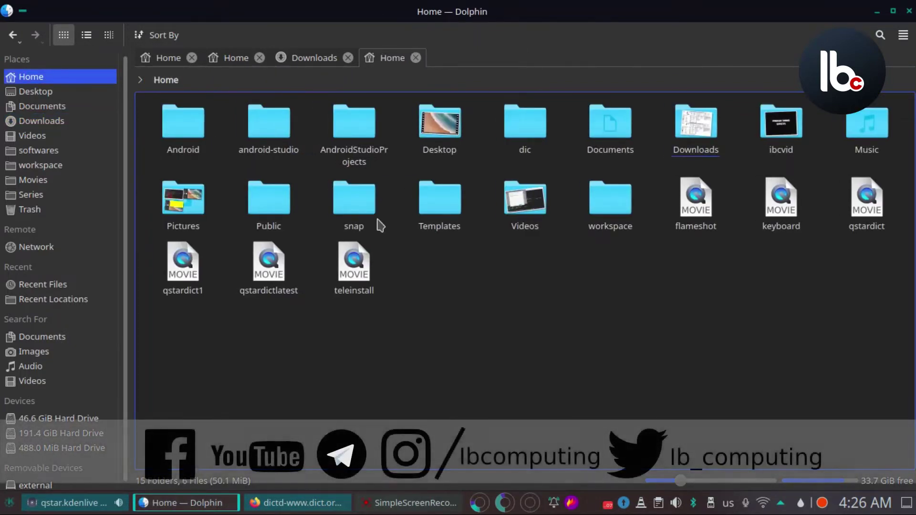
key("ctrl+h")
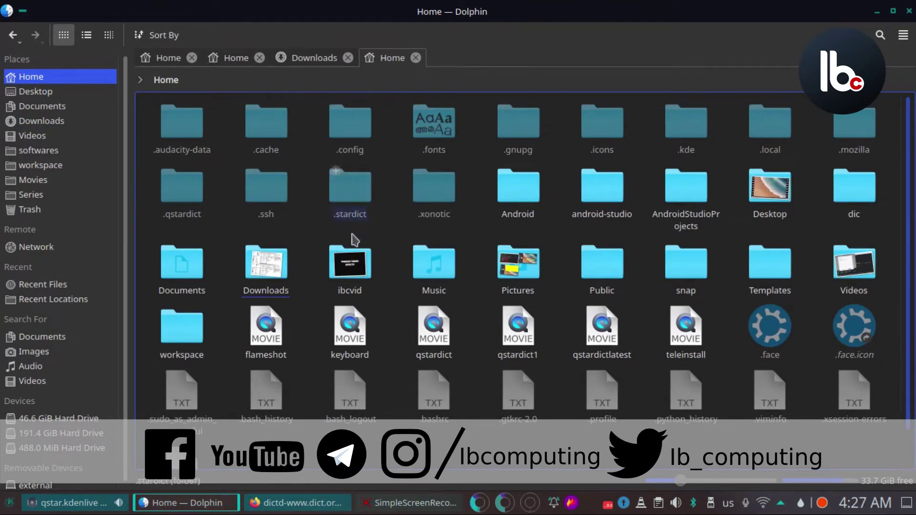
left_click(354, 208)
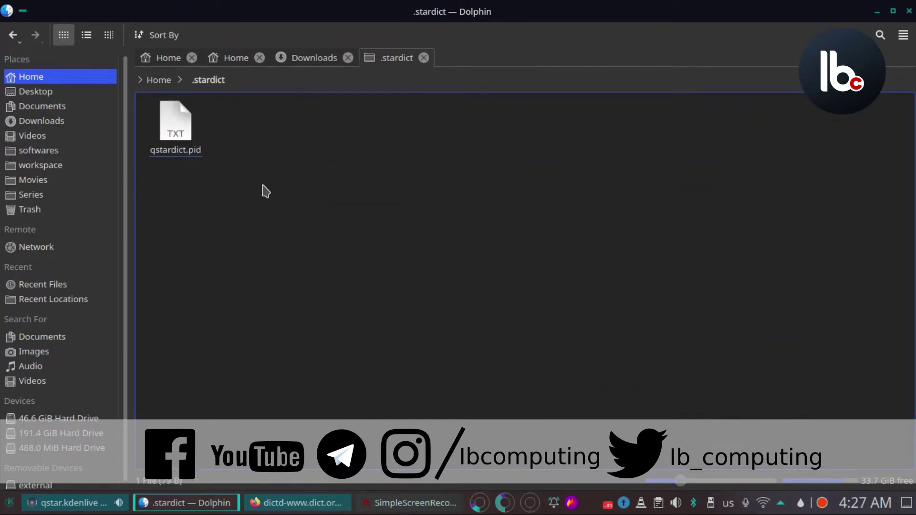
- Create a new folder named dic inside the .stardict folder
right_click(265, 191)
mouse_move(334, 219)
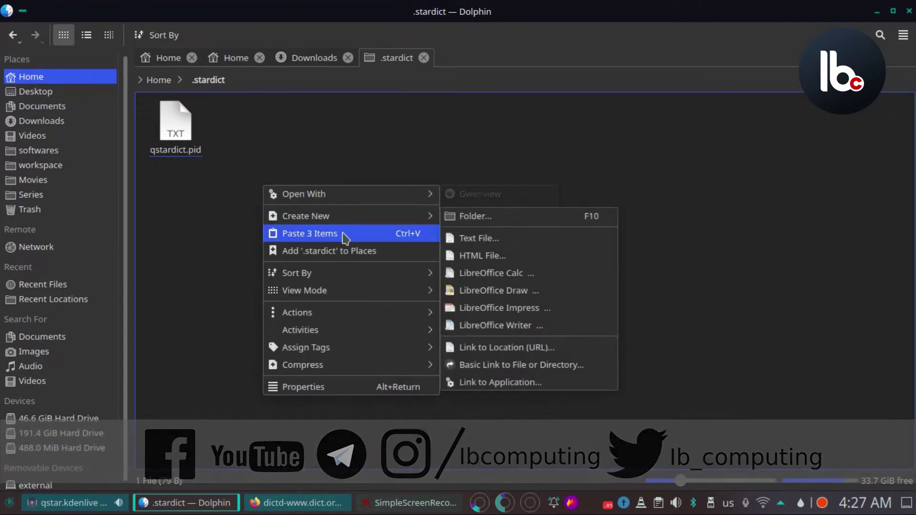
left_click(500, 218)
type("dic")
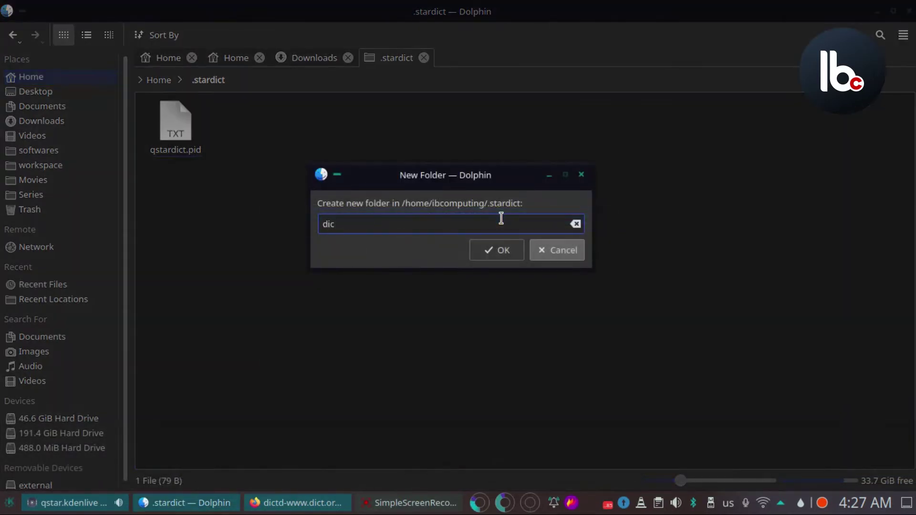
key("Return")
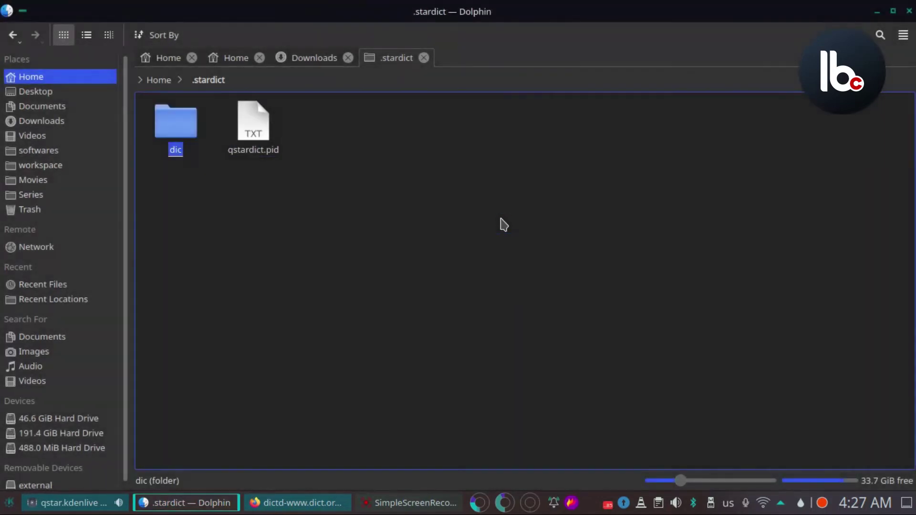
- Open the dic folder and create a subfolder named eng in it
double_click(176, 136)
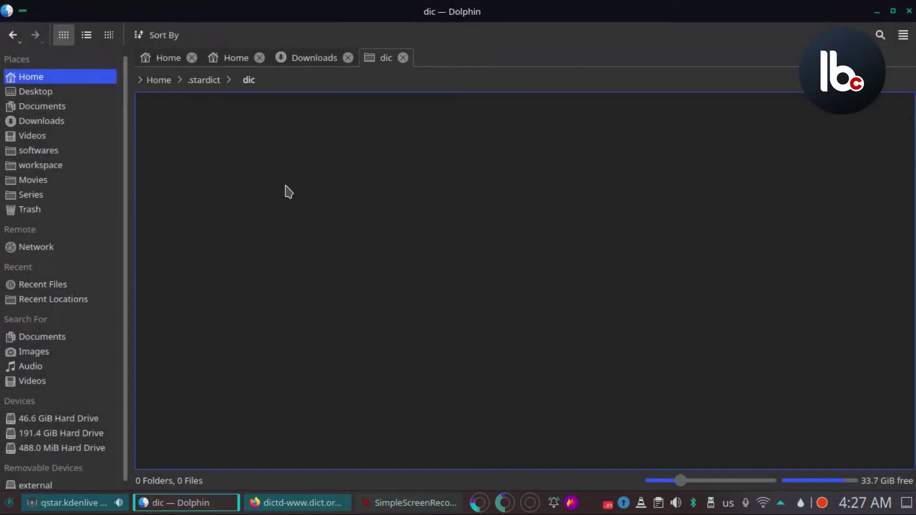
right_click(233, 158)
mouse_move(286, 159)
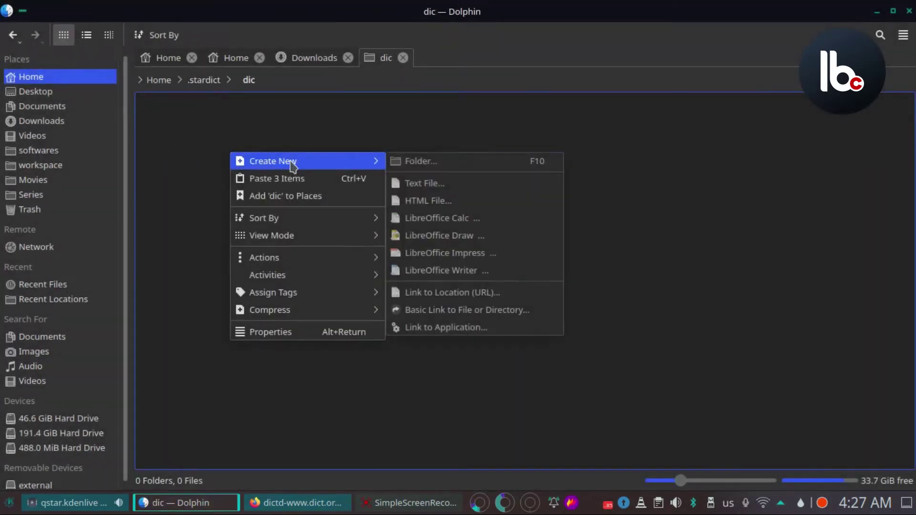
left_click(420, 162)
type("eng")
key("Return")
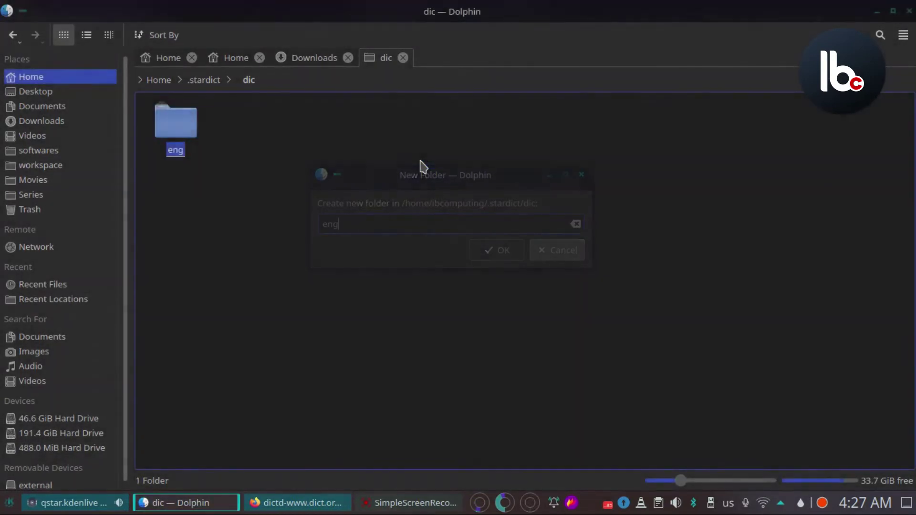
- Paste the three copied merrianwebster dictionary files into the eng folder and return to the dic folder
double_click(166, 139)
key("ctrl+v")
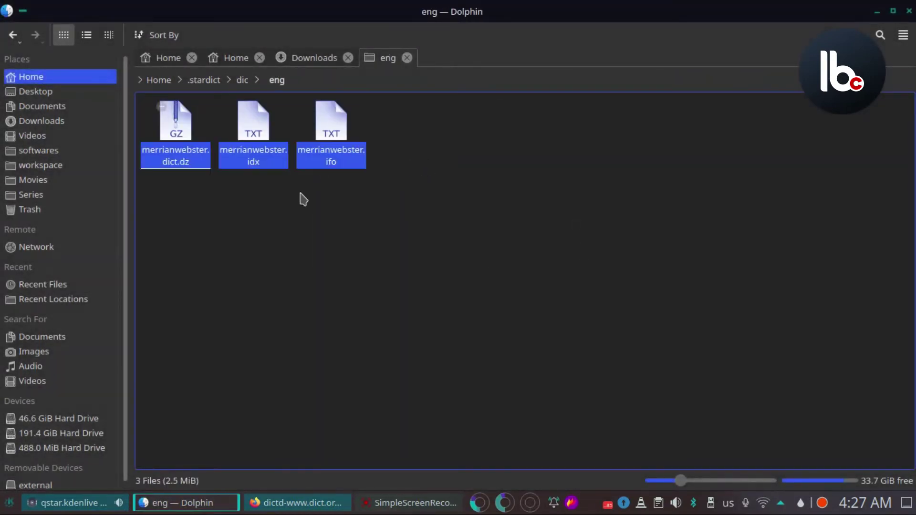
left_click(358, 253)
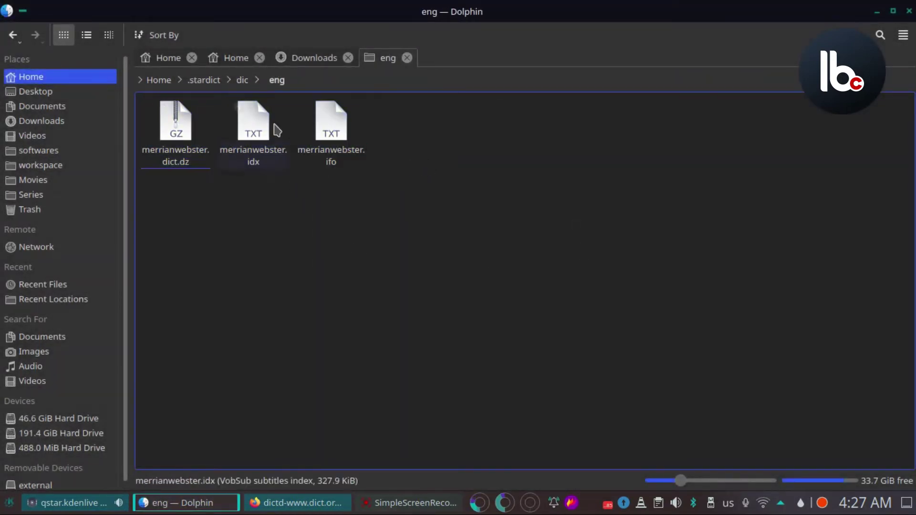
left_click(242, 83)
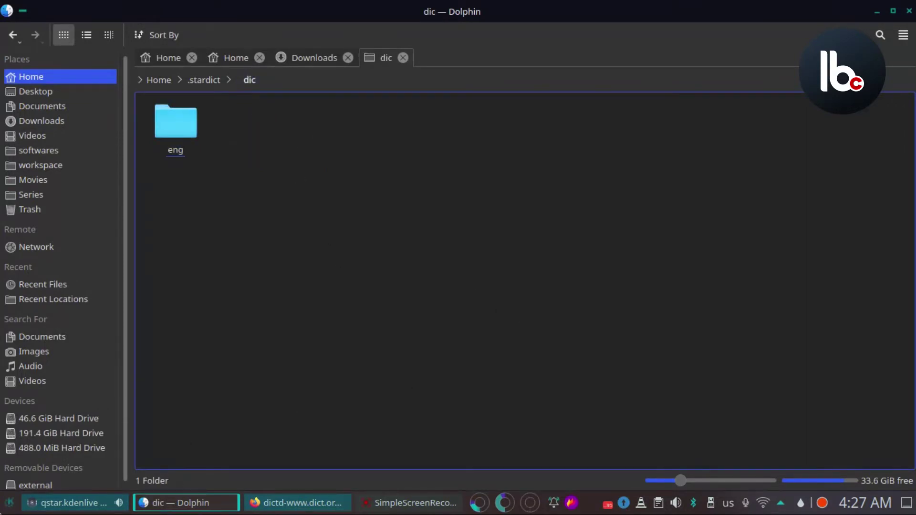
- Launch QStarDict and bring up its main window
key("super")
type("q")
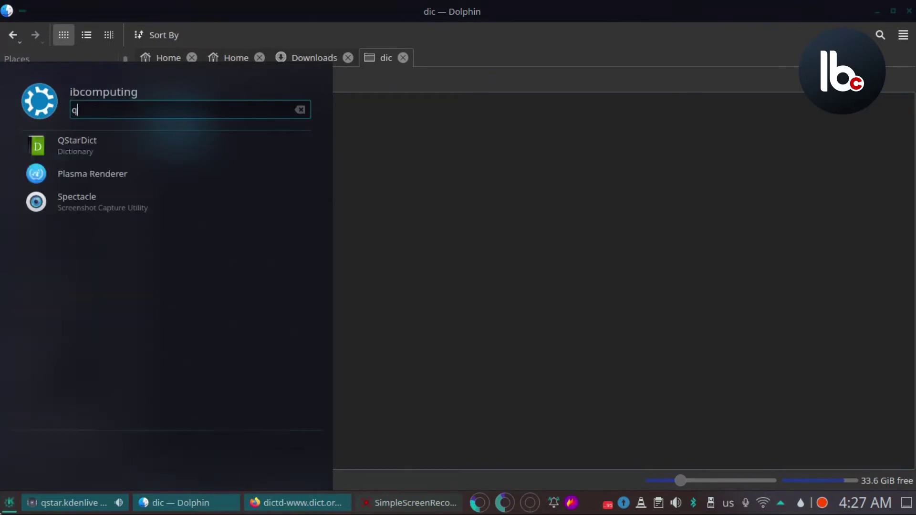
type("st")
key("Return")
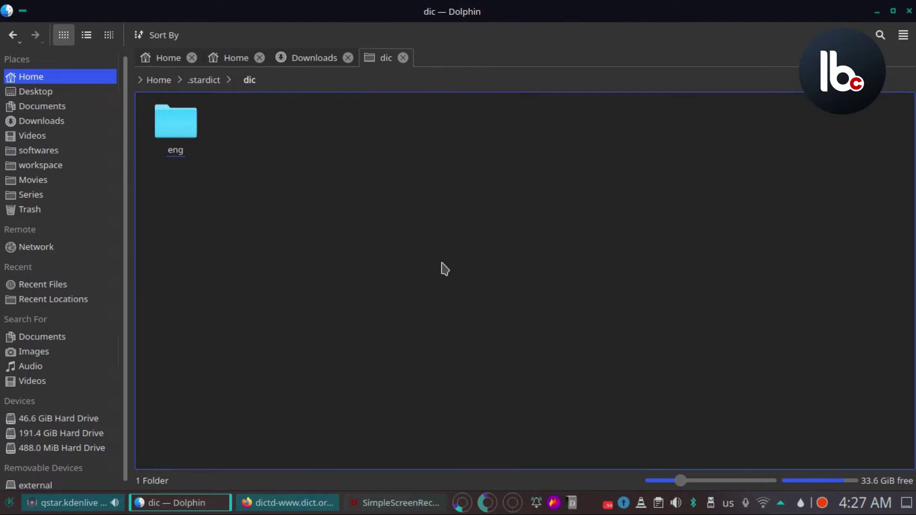
left_click(570, 503)
- Look up the word "test" in QStarDict and read through its definitions
type("test")
key("Return")
scroll(406, 257, "down", 5)
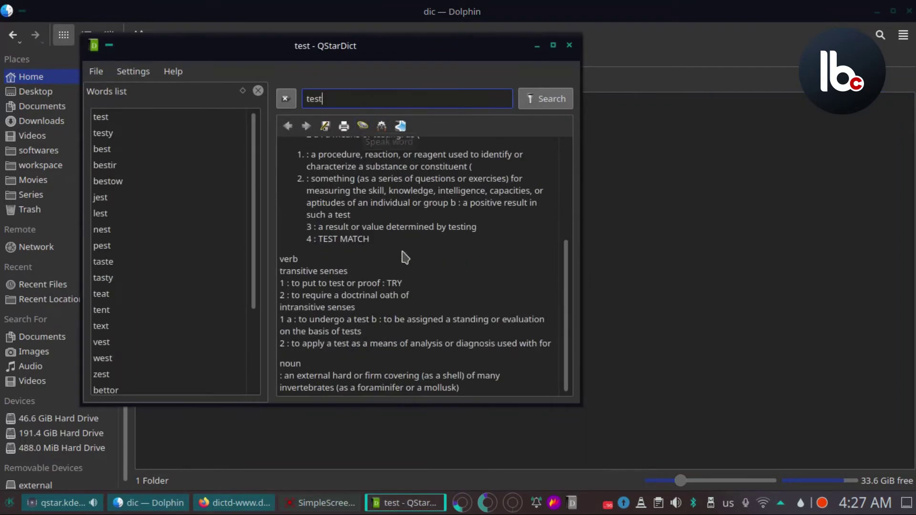
- Open the QStarDict settings, review the installed dictionaries and plugins, and read the information about the Web plugin
left_click(125, 72)
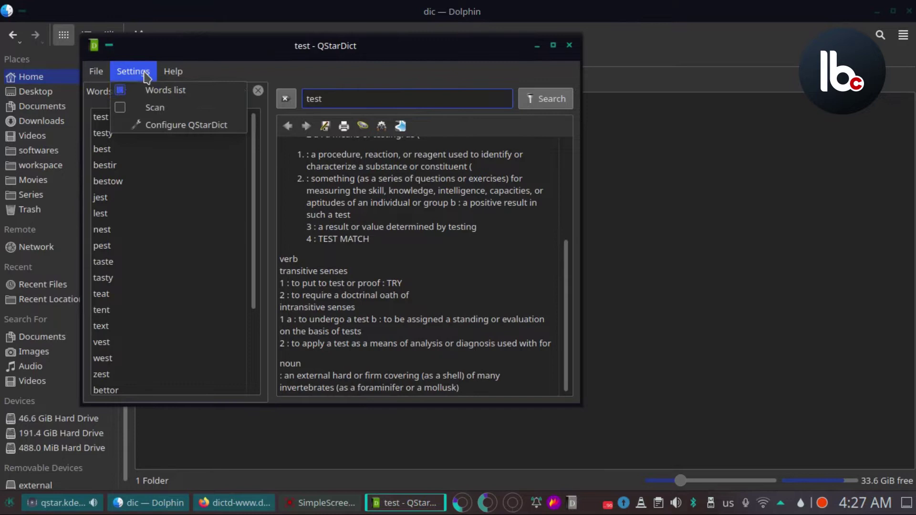
left_click(170, 125)
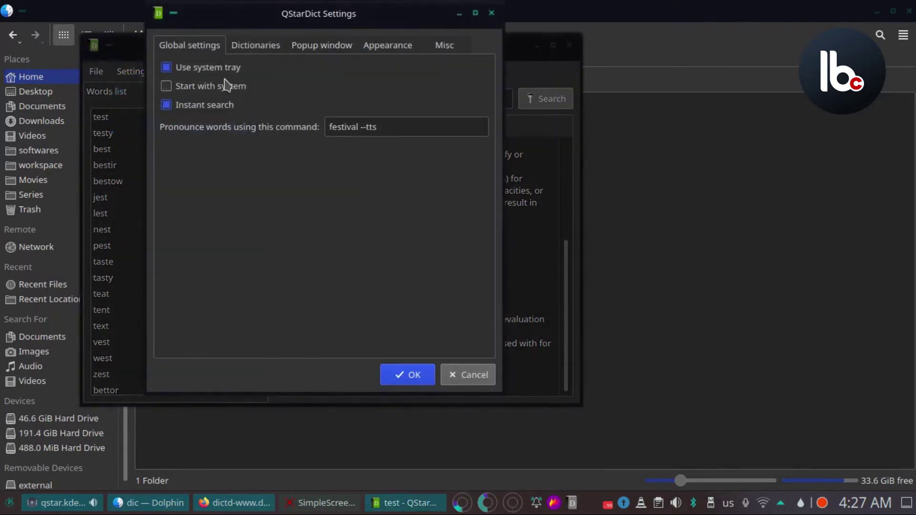
left_click(256, 43)
left_click(291, 114)
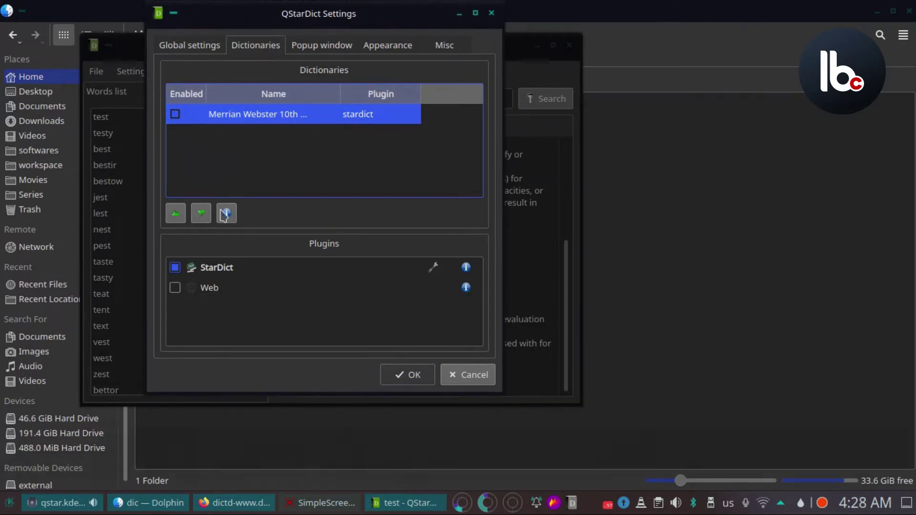
left_click(215, 289)
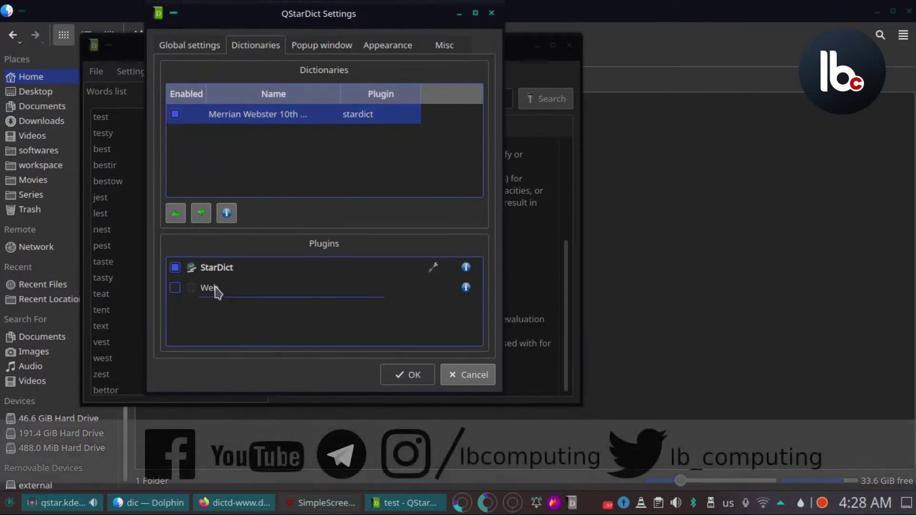
left_click(466, 287)
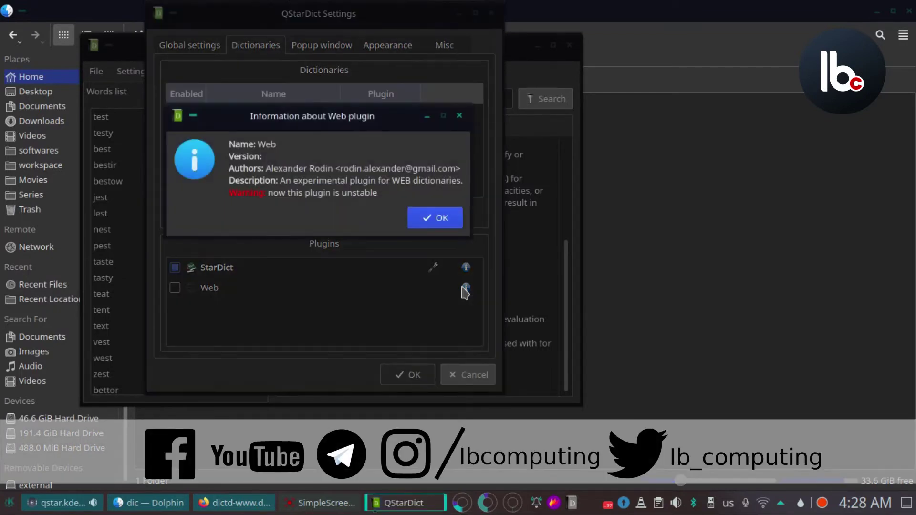
left_click(435, 218)
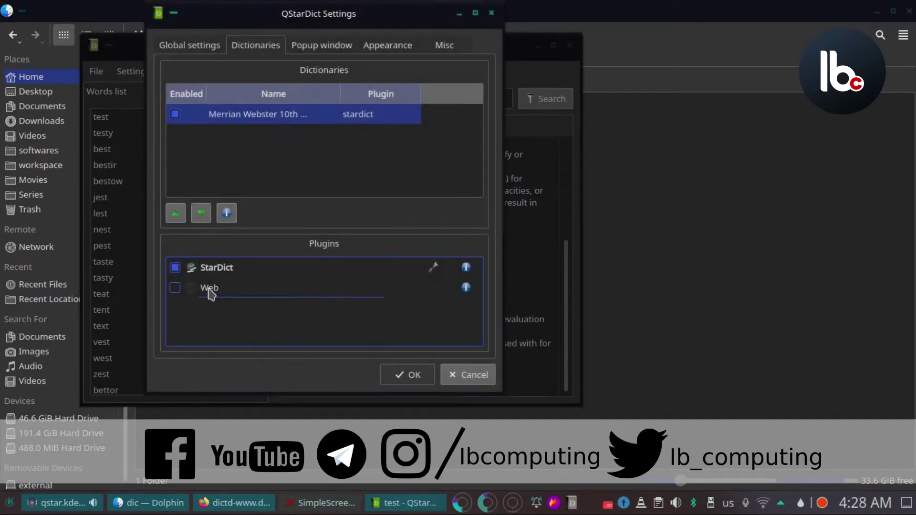
- Try enabling the Web plugin, inspect its form for adding a dictionary, and leave the settings without saving
left_click(176, 288)
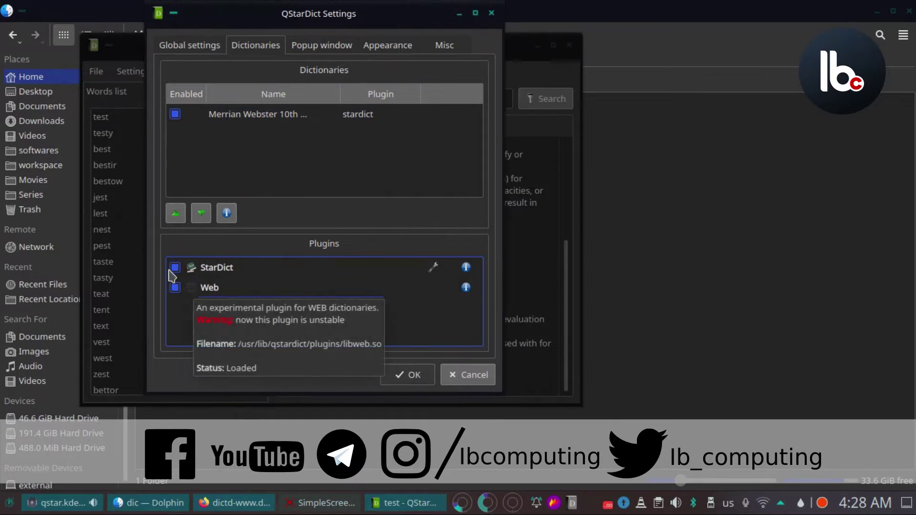
left_click(434, 291)
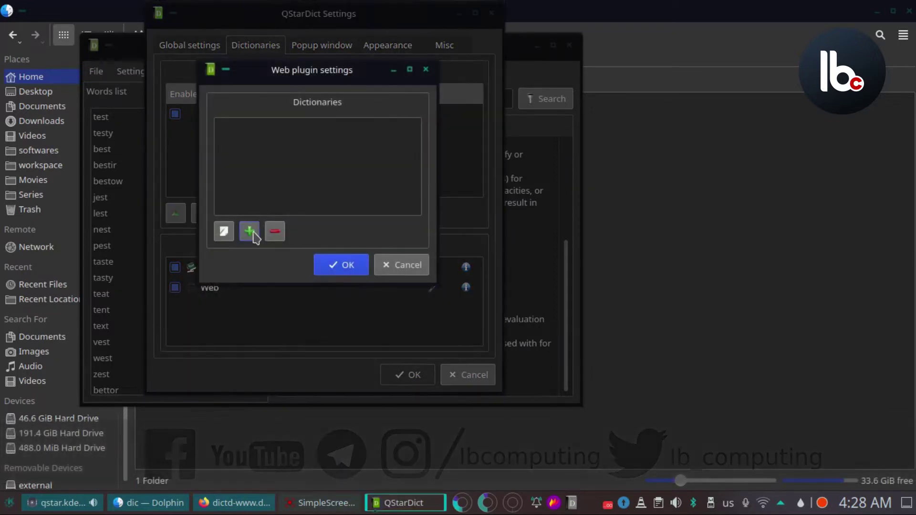
left_click(250, 232)
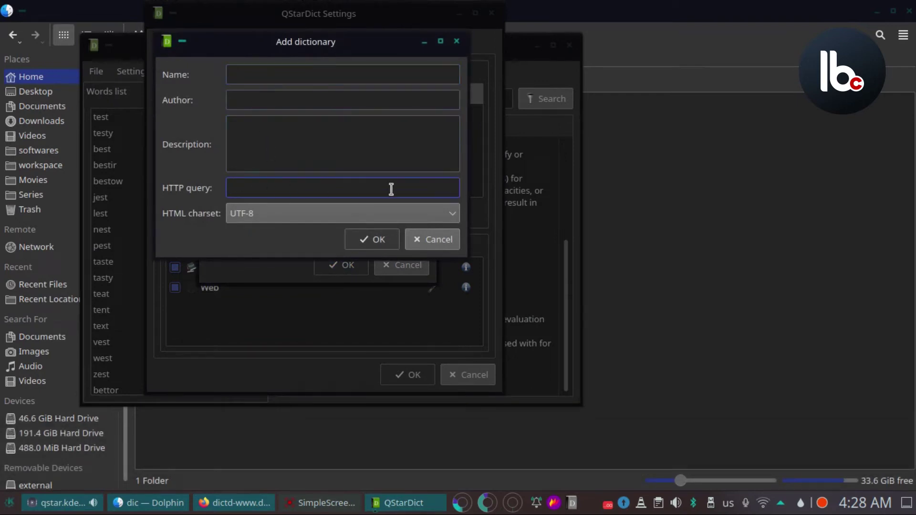
left_click(428, 243)
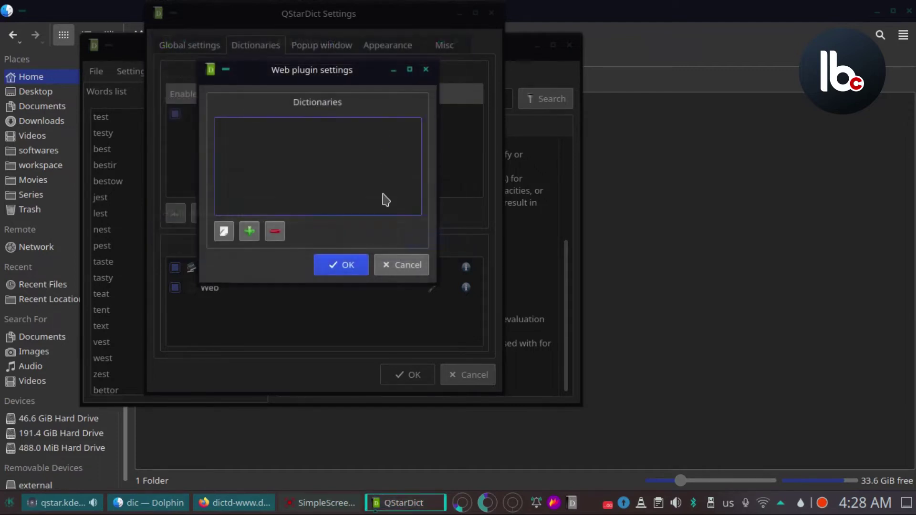
left_click(409, 269)
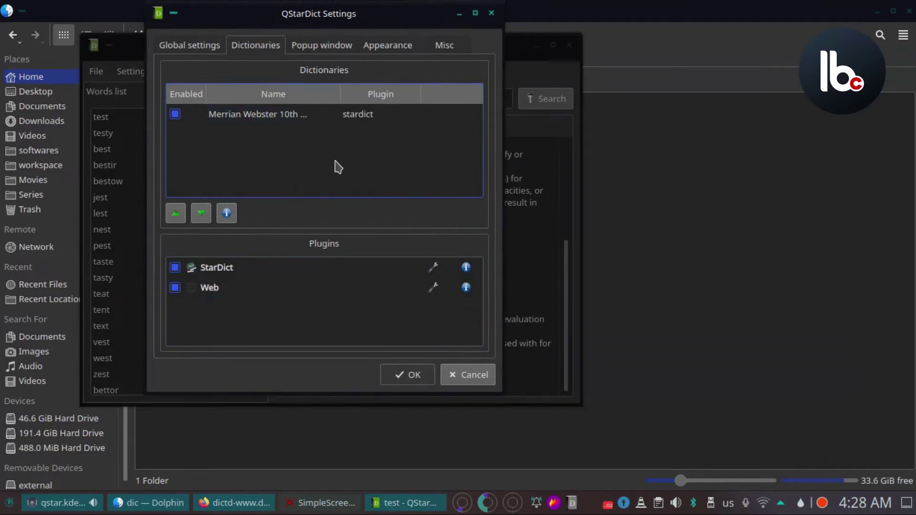
left_click(472, 376)
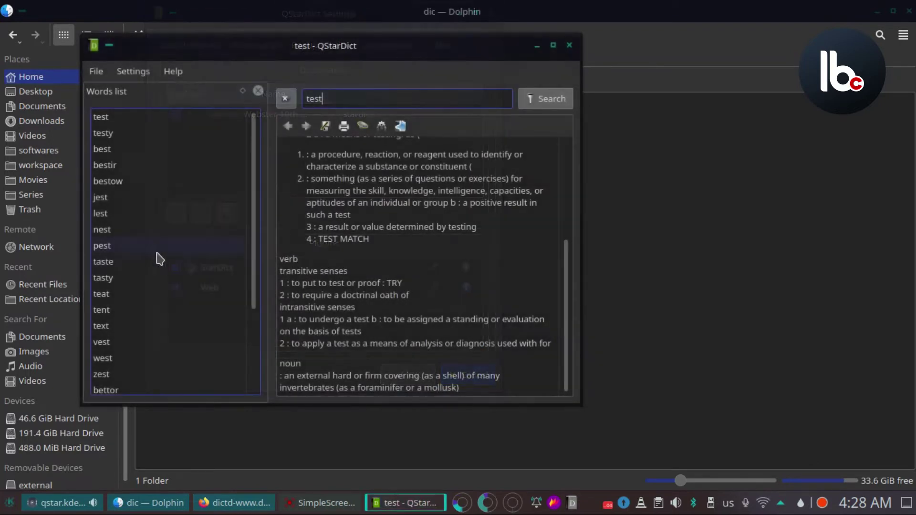
scroll(190, 237, "down", 2)
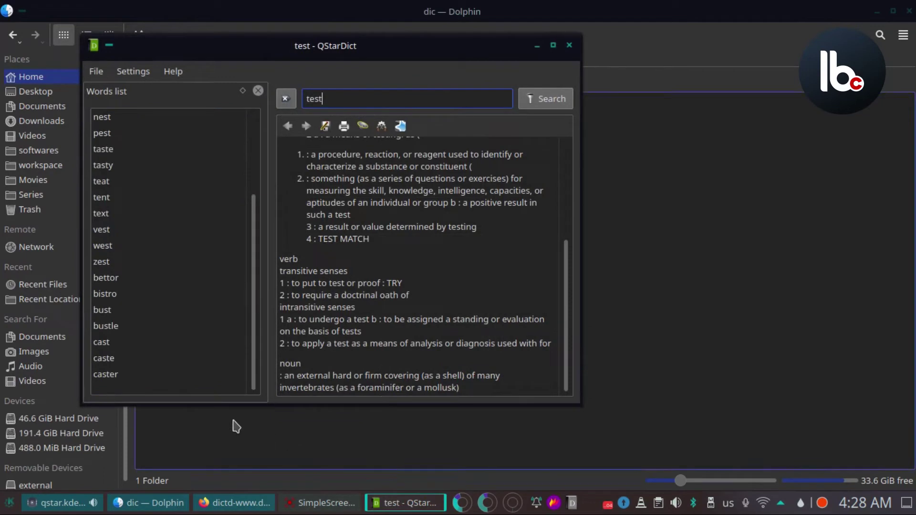
- Switch to Firefox and open the GitLab profile of the Malayalam StarDict data's maintainer in a new tab
left_click(241, 505)
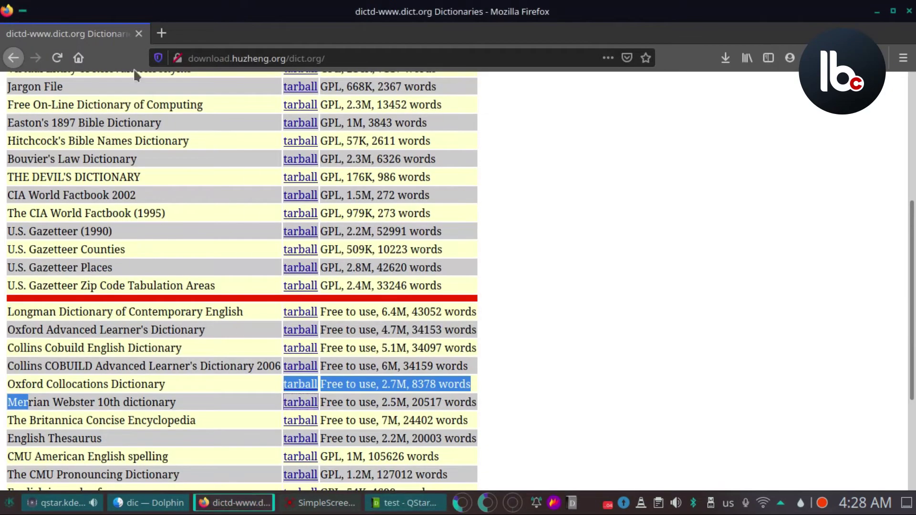
left_click(163, 31)
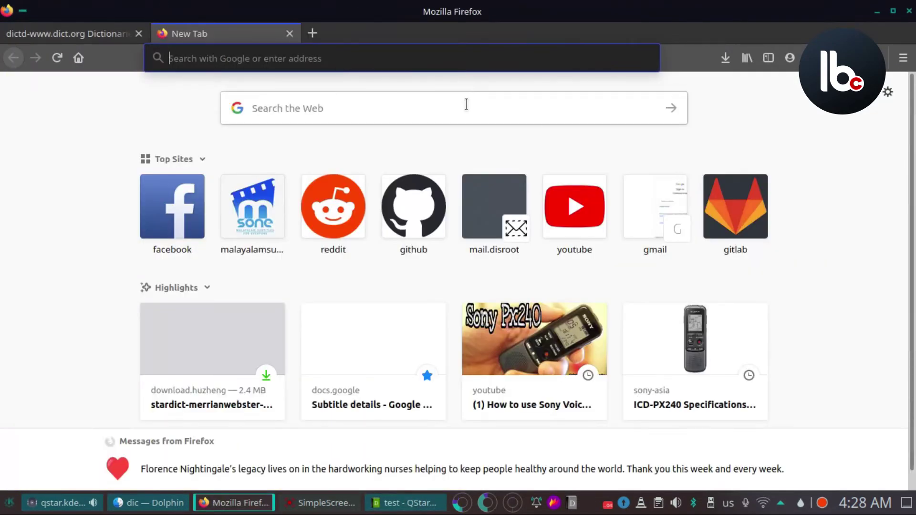
type("gitlab.com/")
key("End")
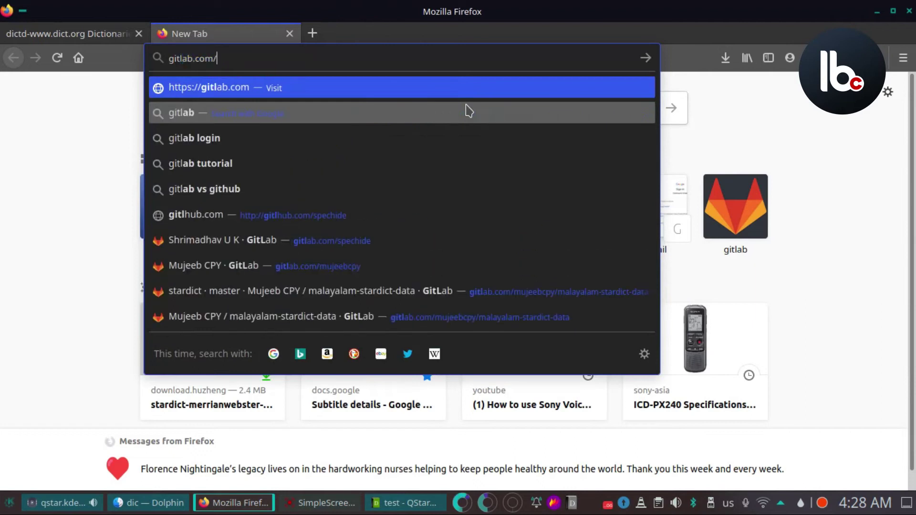
type("mujeebcpy")
key("End")
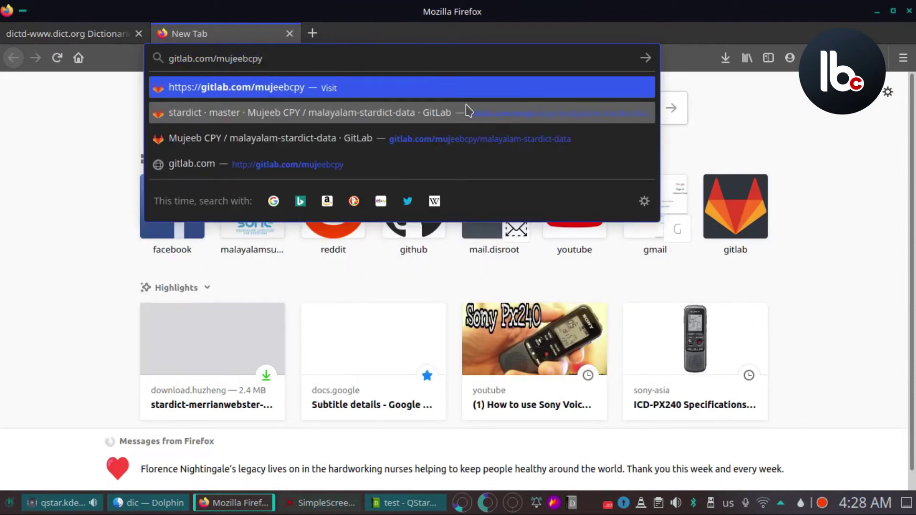
key("Return")
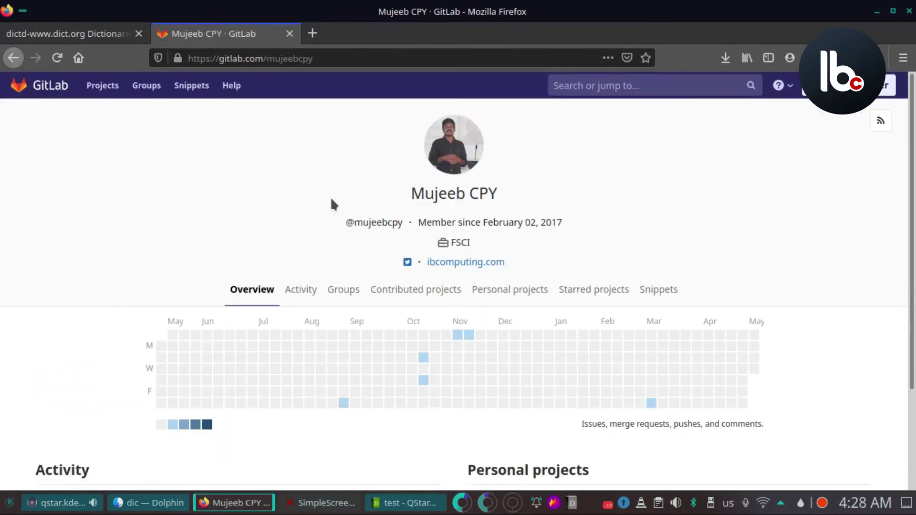
- Open the malayalam-stardict-data project from the profile's personal projects
scroll(331, 204, "down", 6)
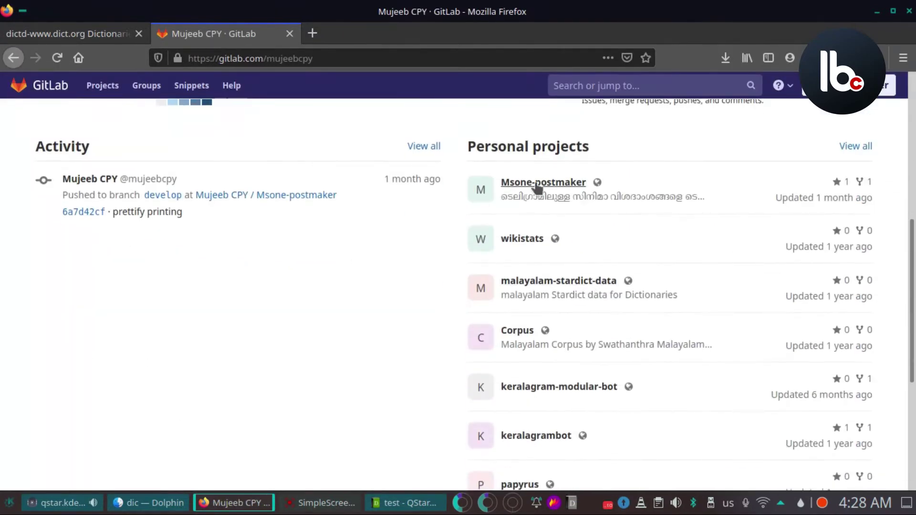
scroll(538, 188, "down", 2)
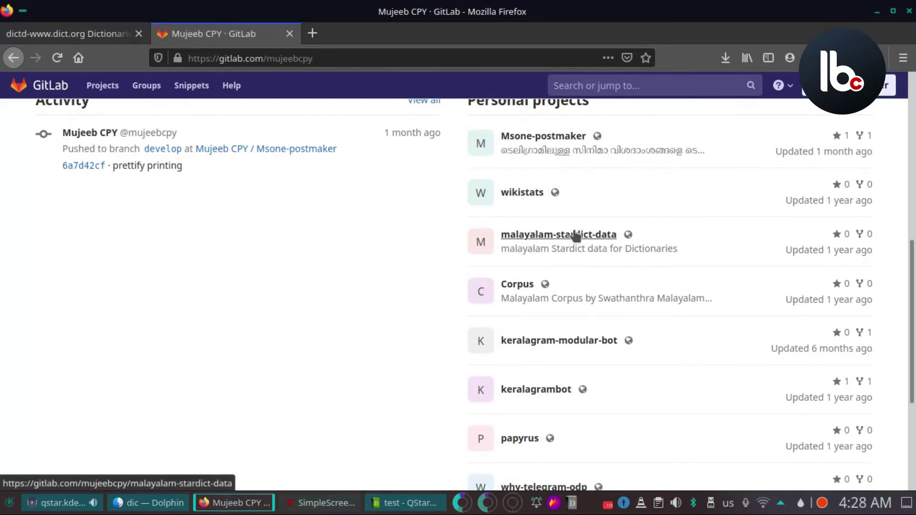
left_click(557, 235)
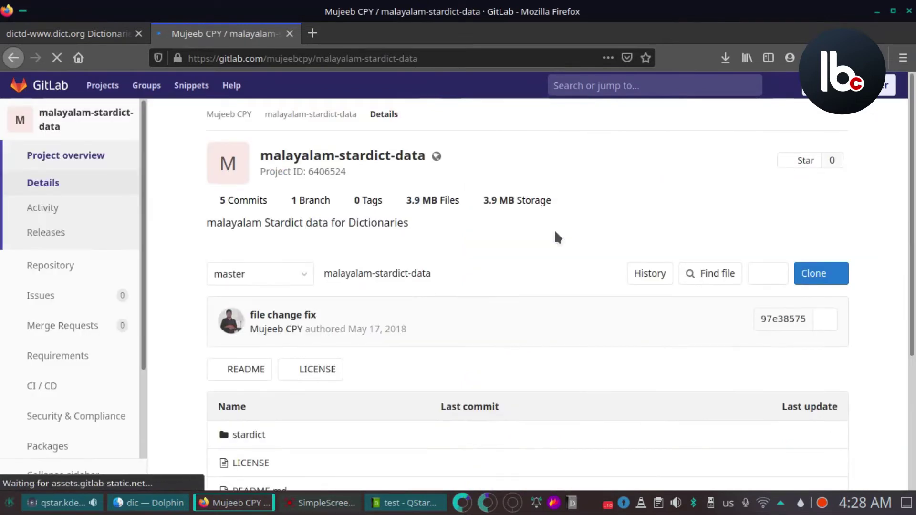
- Examine the project's stardict folder and the malayalamdictionary.dict.dz file page, and return to the project overview
scroll(432, 270, "down", 1)
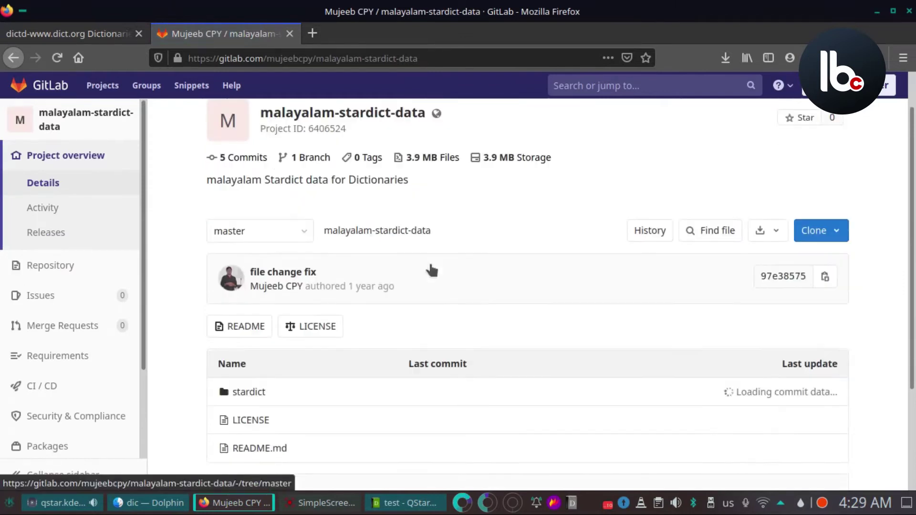
scroll(336, 294, "down", 2)
left_click(249, 297)
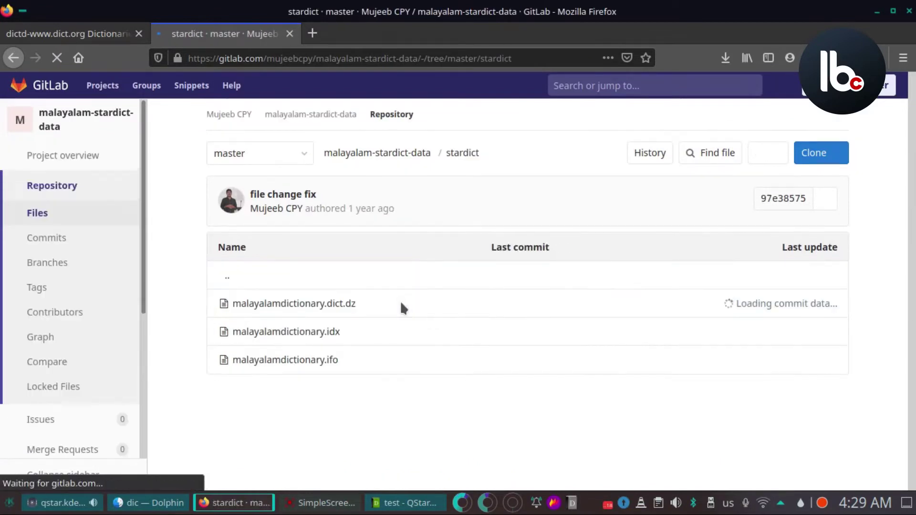
left_click(329, 306)
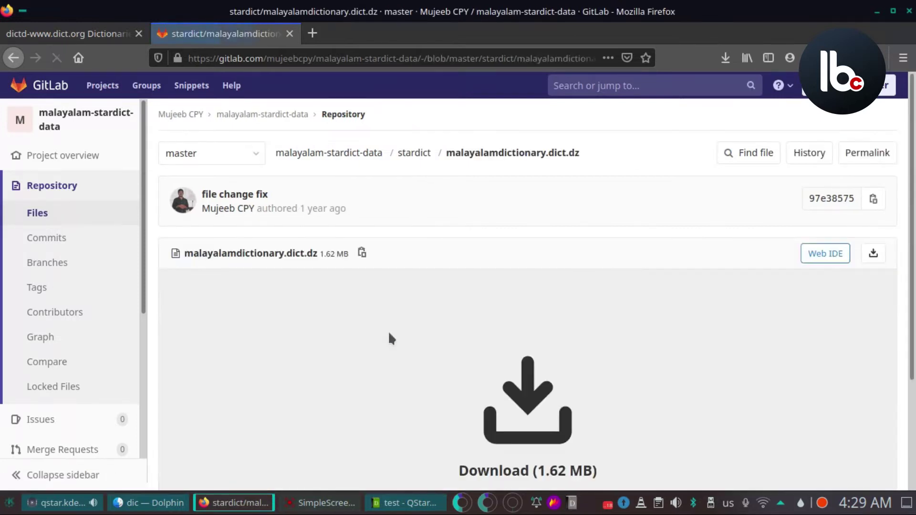
scroll(388, 334, "down", 3)
scroll(503, 321, "up", 3)
left_click(13, 58)
scroll(471, 222, "down", 2)
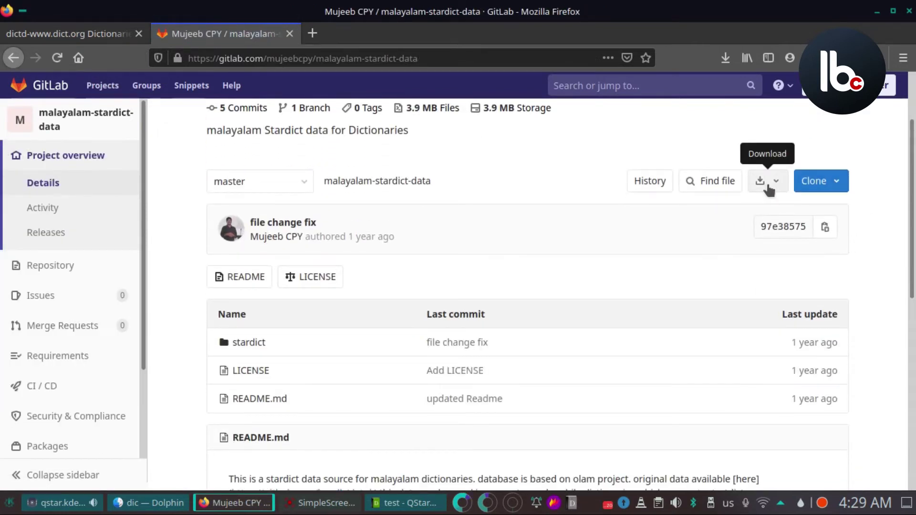
- Download the malayalam-stardict-data source code as a tar.gz archive and save the file
scroll(307, 402, "down", 1)
scroll(339, 356, "up", 1)
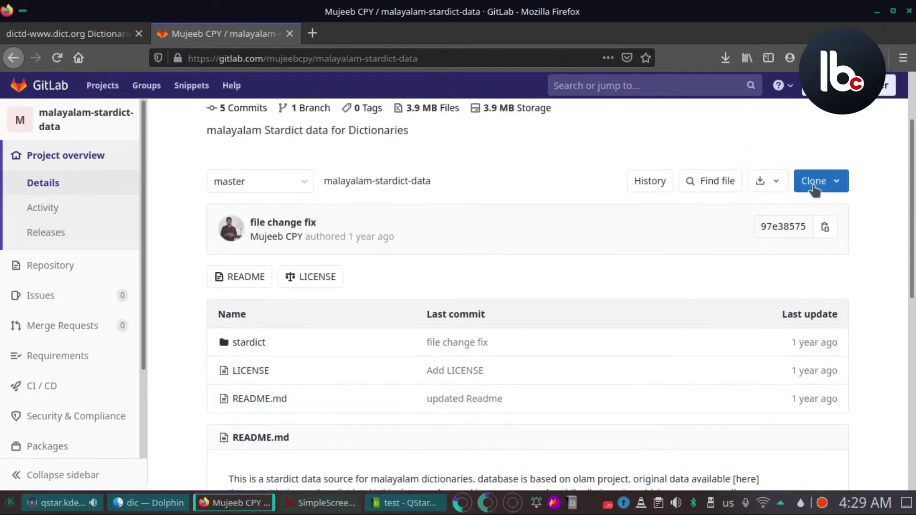
left_click(777, 182)
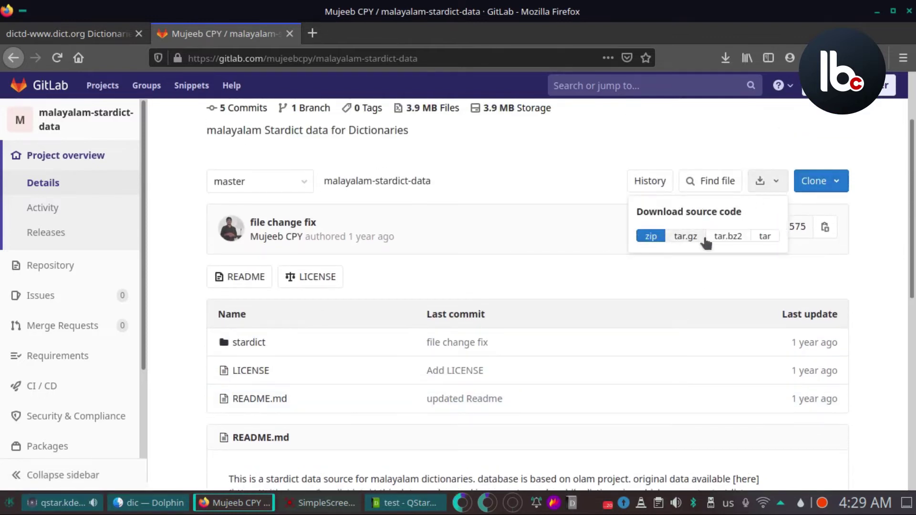
left_click(685, 237)
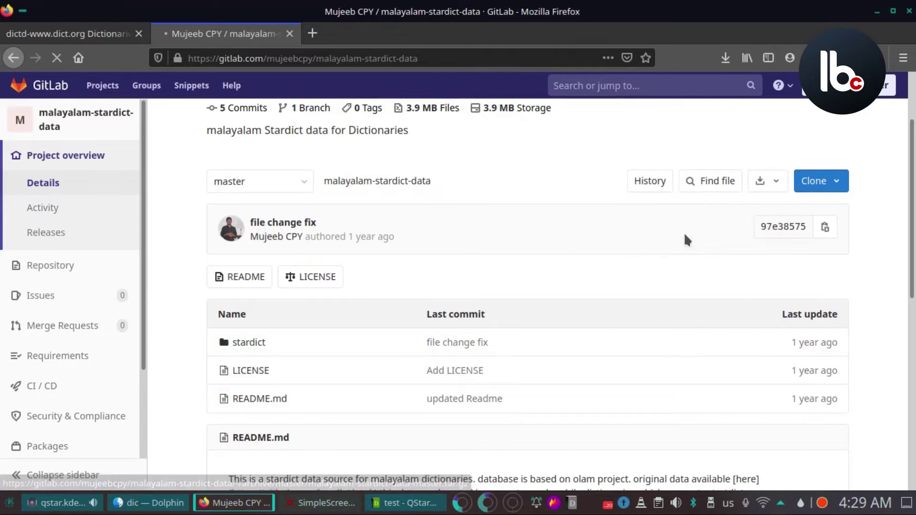
left_click(347, 294)
left_click(573, 341)
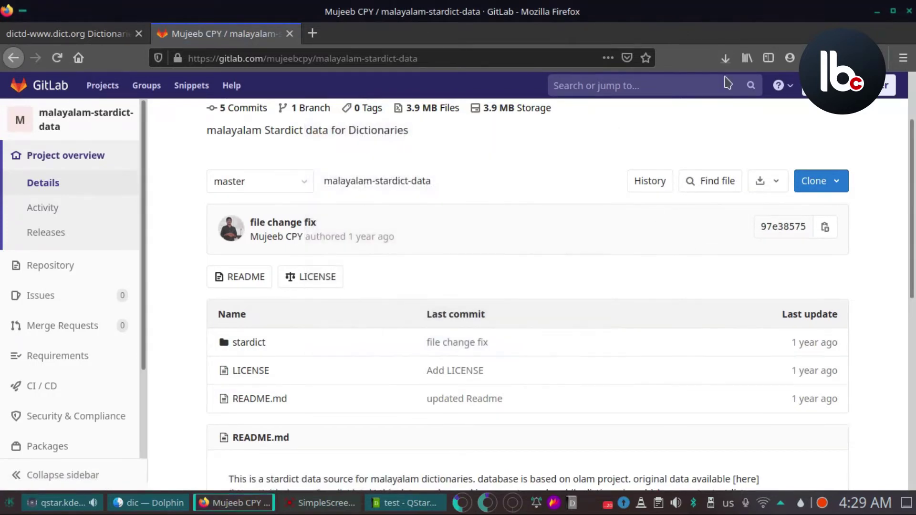
- Show the downloaded malayalam-stardict-data-master.tar.gz in the Downloads folder and extract it there
left_click(725, 64)
left_click(716, 94)
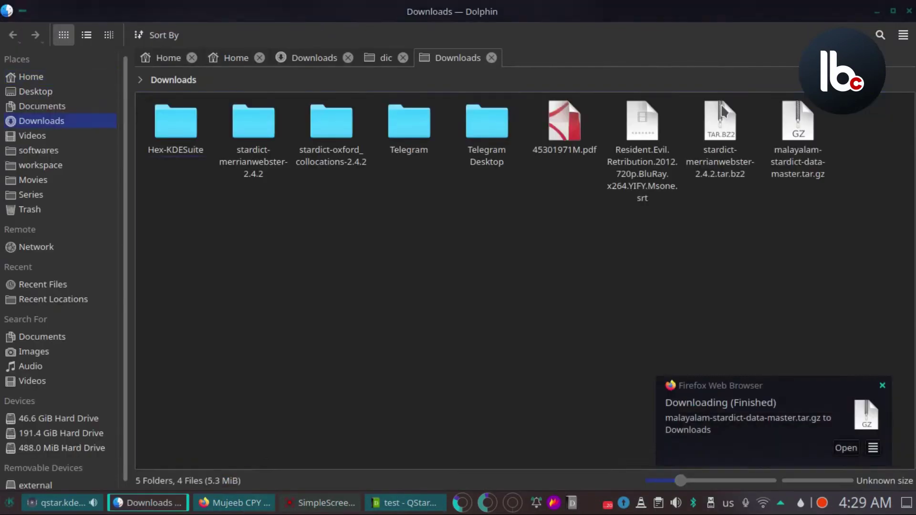
right_click(789, 161)
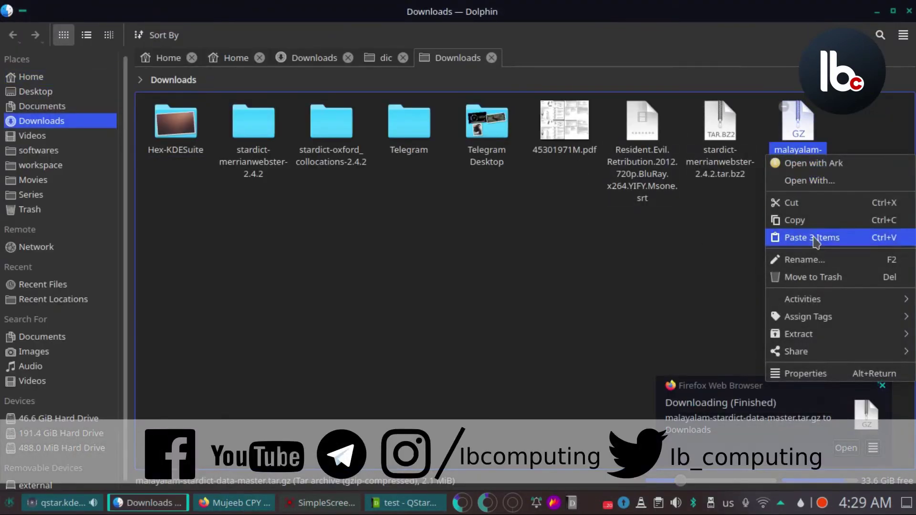
mouse_move(825, 337)
left_click(694, 370)
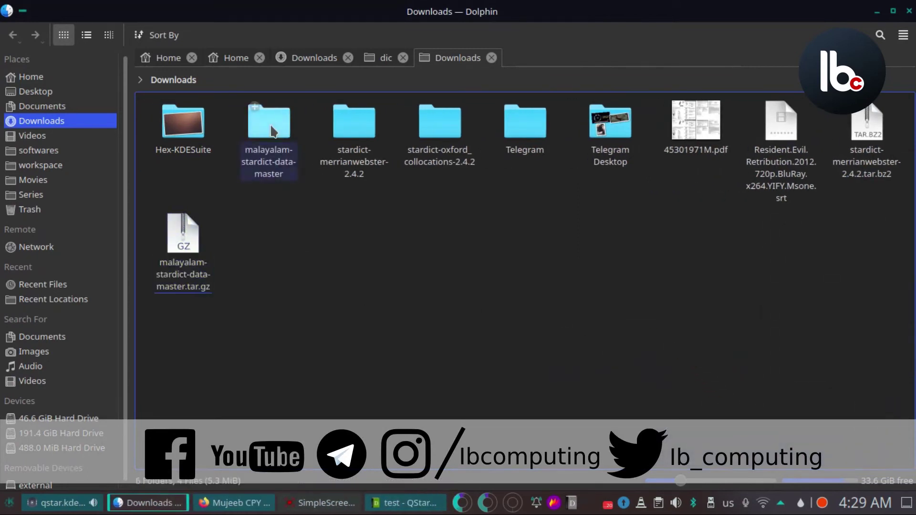
- Copy the three malayalamdictionary files from the extracted project's stardict folder and go to the Home folder
left_click(288, 171)
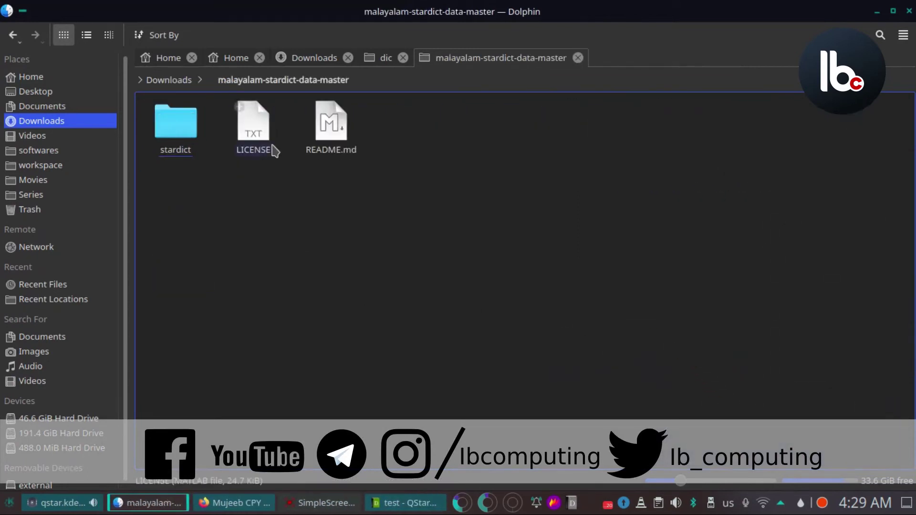
left_click(175, 137)
left_click_drag(435, 180, 176, 136)
right_click(176, 136)
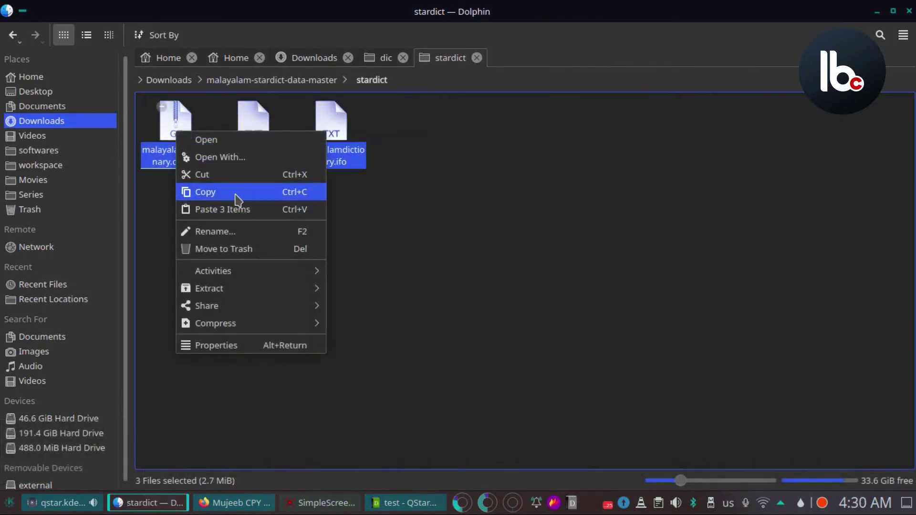
left_click(229, 191)
left_click(55, 75)
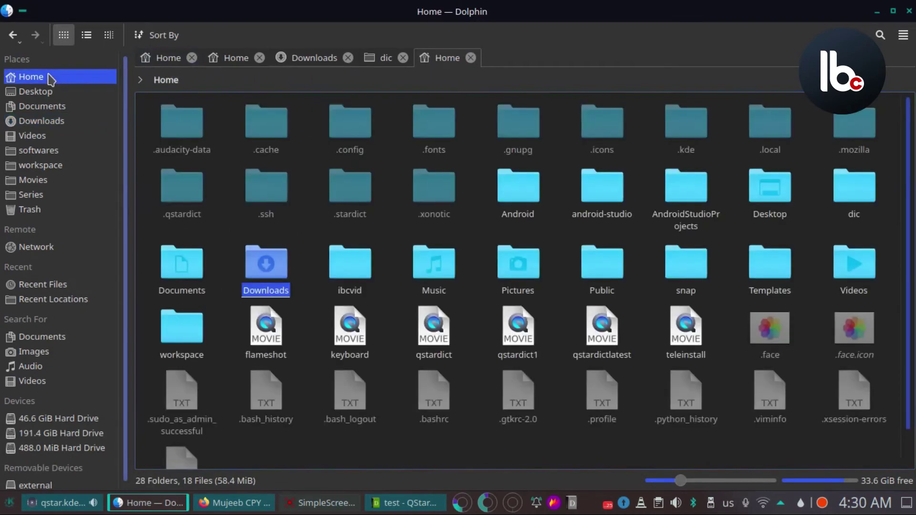
- Create a folder named mal inside the Home folder's .stardict/dic directory
left_click(356, 193)
double_click(356, 193)
double_click(180, 127)
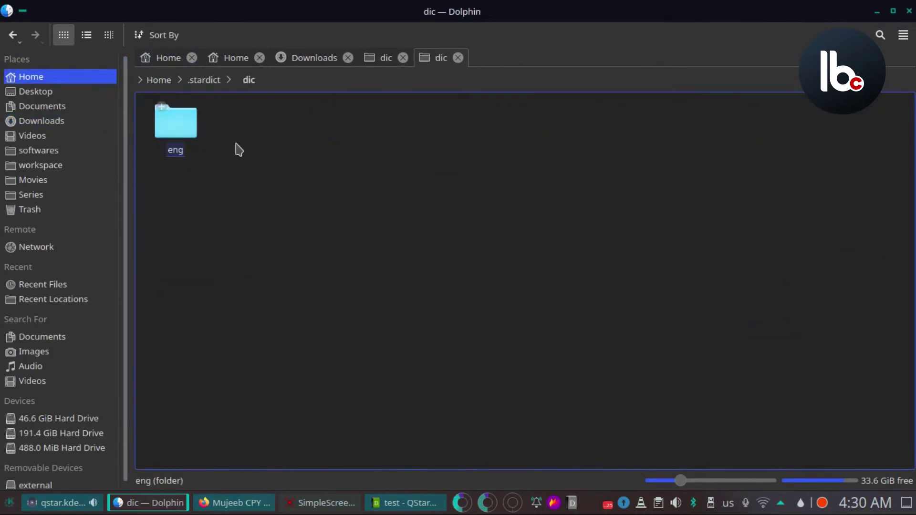
right_click(311, 172)
mouse_move(351, 181)
mouse_move(420, 204)
left_click(534, 203)
type("mal")
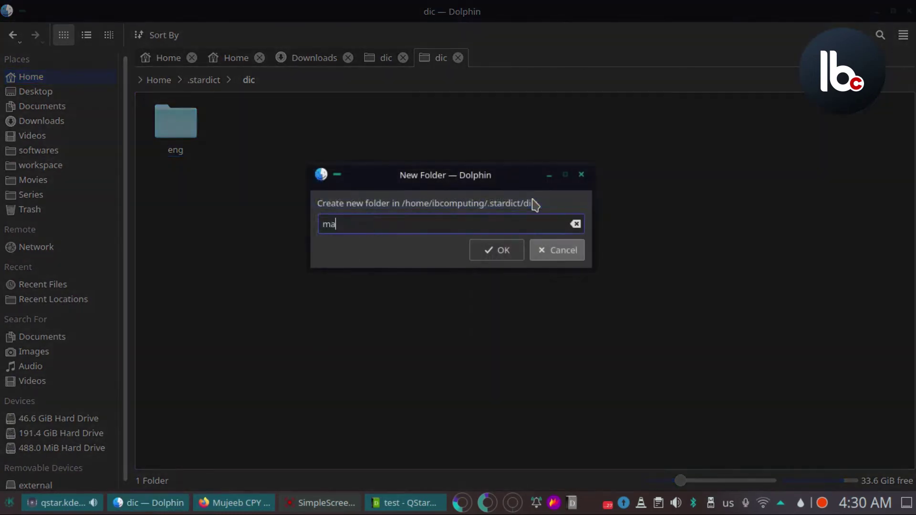
key("Return")
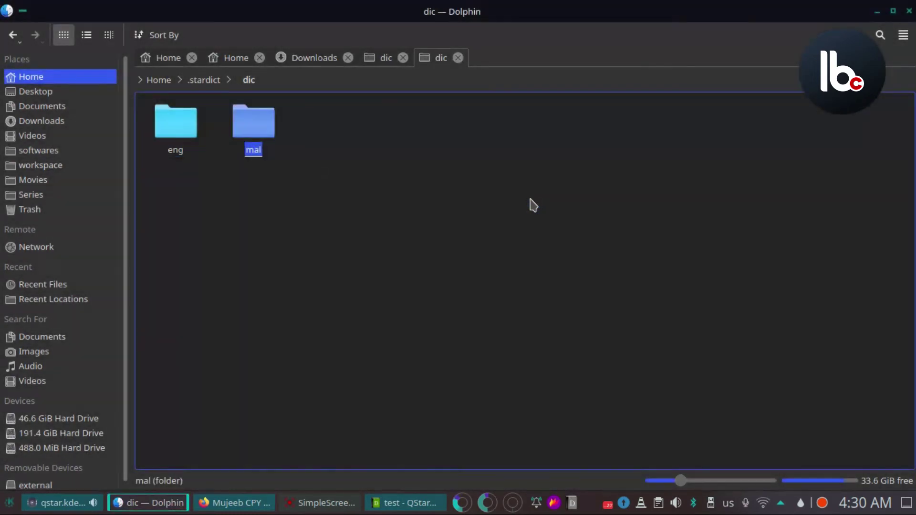
- Paste the three copied malayalamdictionary files into the mal folder
double_click(261, 143)
key("ctrl+v")
left_click(391, 295)
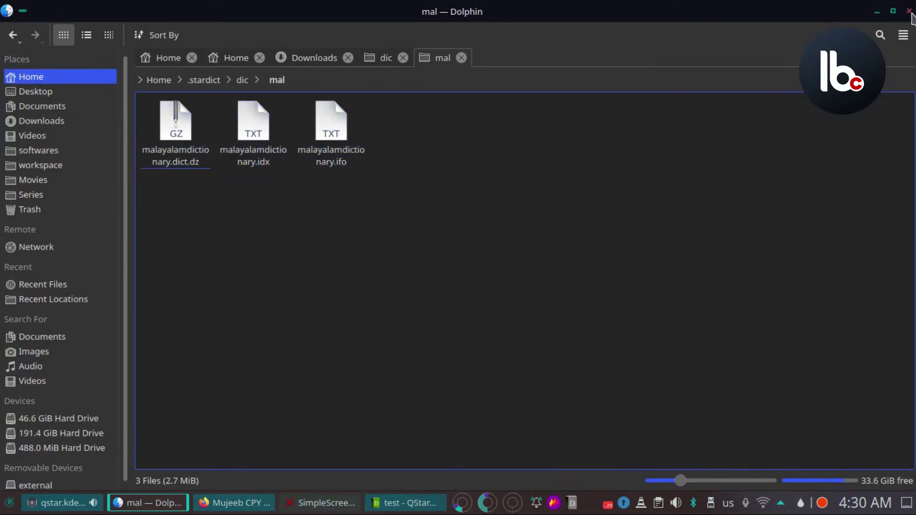
- Switch to QStarDict and enable malayalamdictionary in its dictionary settings
left_click(377, 503)
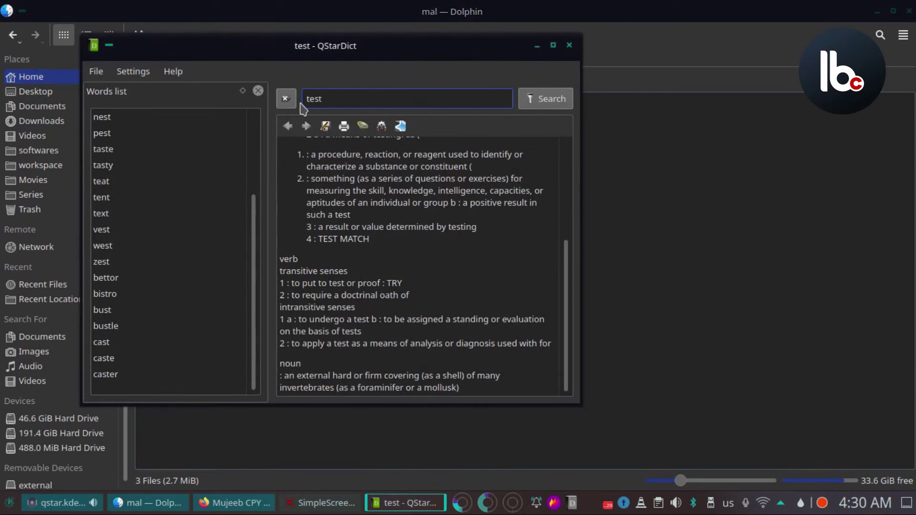
left_click(553, 99)
scroll(387, 238, "down", 5)
left_click(132, 71)
left_click(158, 124)
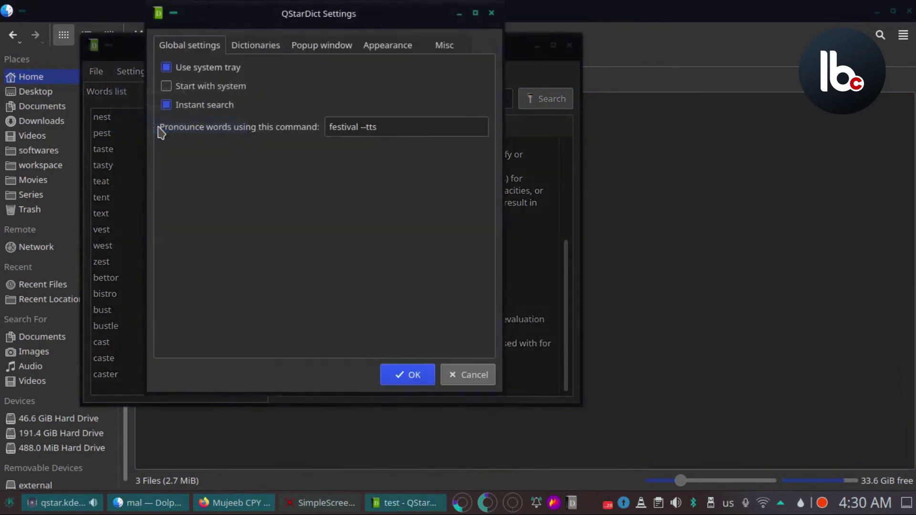
left_click(271, 46)
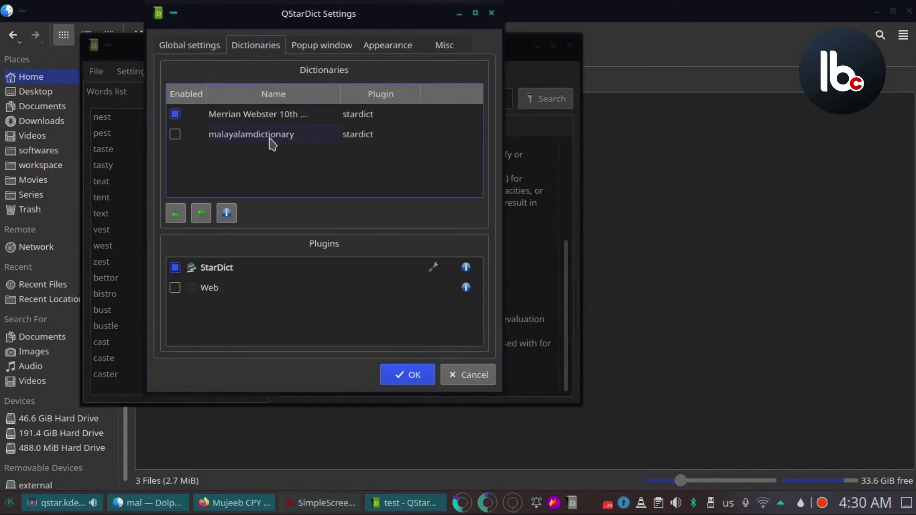
left_click(175, 135)
left_click(405, 375)
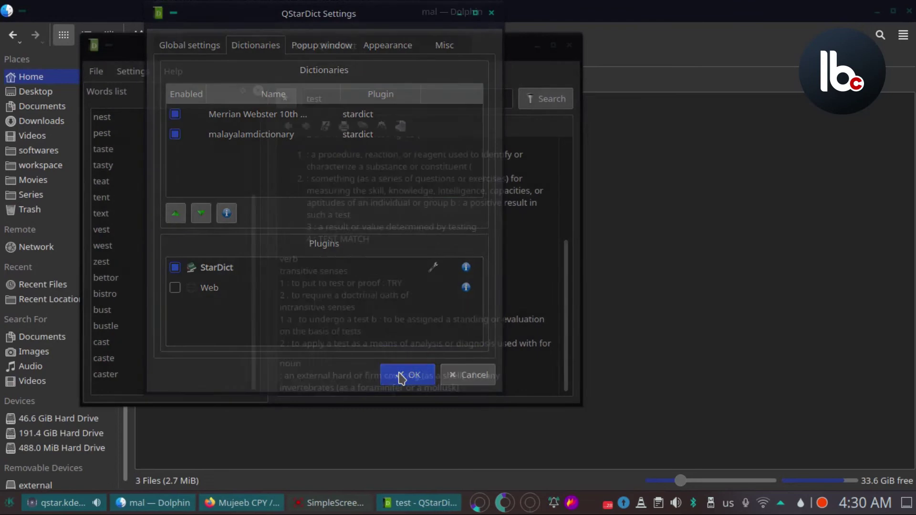
- Look up the word instant and review its entries from both dictionaries
left_click(285, 98)
type("instant")
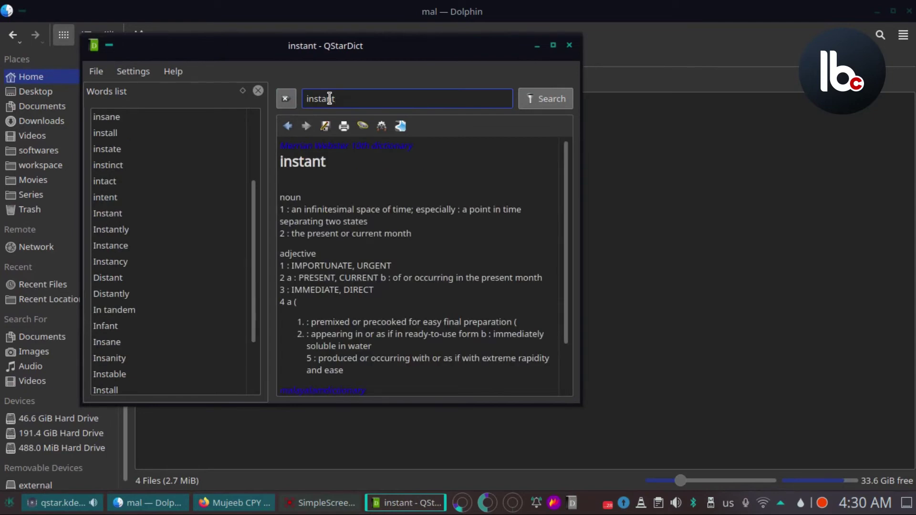
scroll(435, 212, "down", 2)
left_click_drag(285, 368, 525, 387)
left_click(405, 374)
left_click_drag(341, 363, 413, 372)
left_click(413, 372)
scroll(374, 268, "up", 2)
scroll(353, 286, "down", 2)
scroll(362, 224, "up", 2)
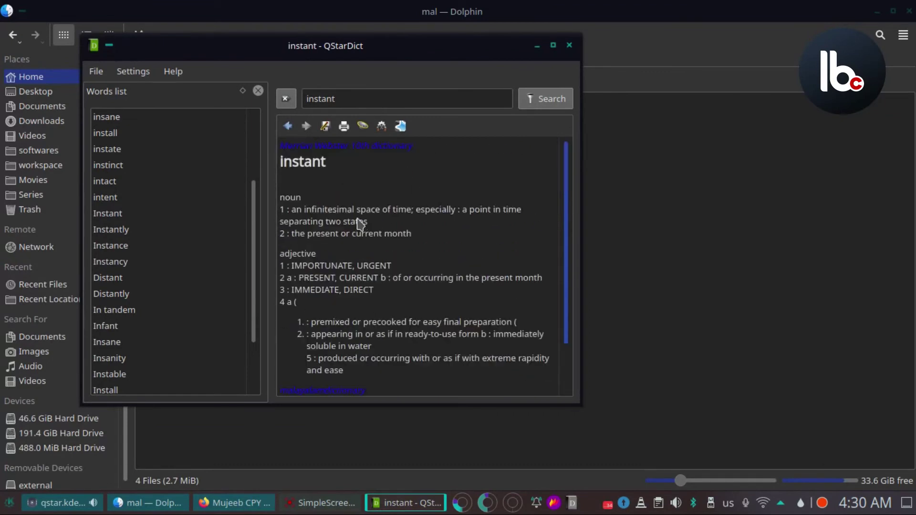
- Move malayalamdictionary above the Merrian Webster 10th dictionary in the dictionary order and apply the settings
left_click(143, 74)
left_click(166, 126)
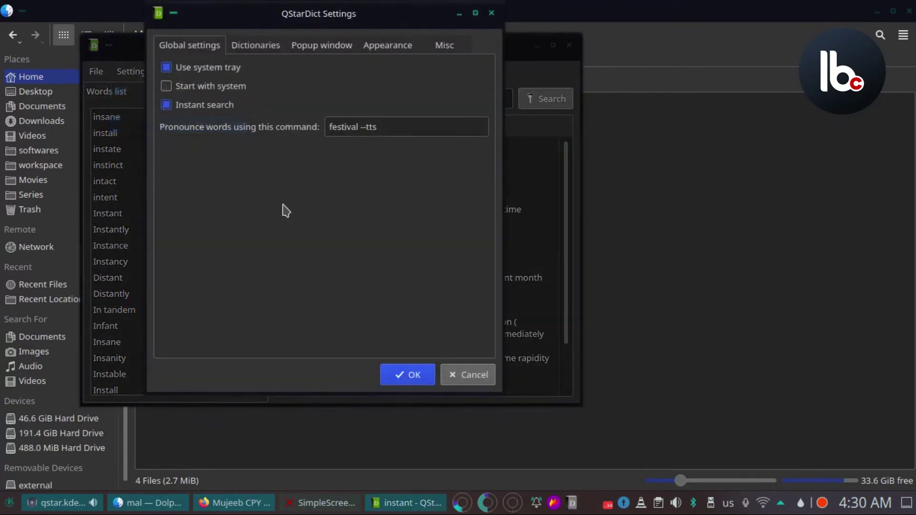
left_click(256, 46)
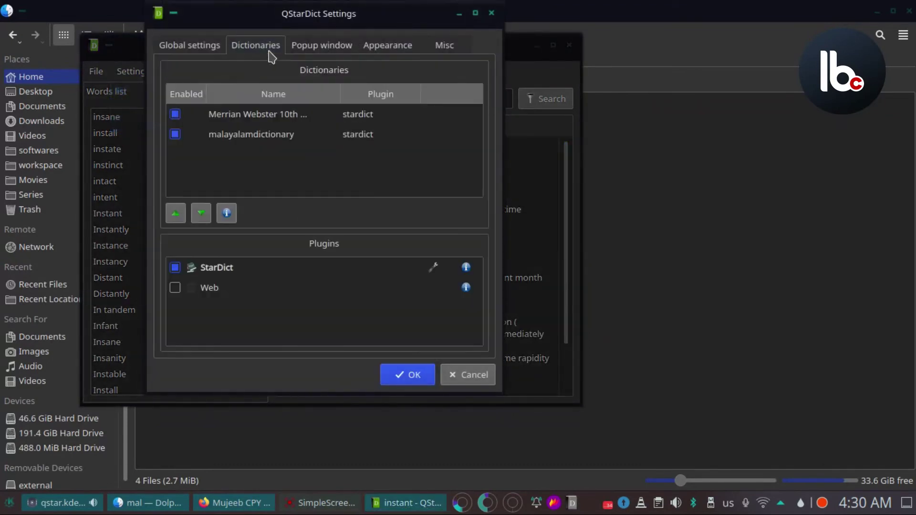
left_click(246, 141)
left_click(175, 214)
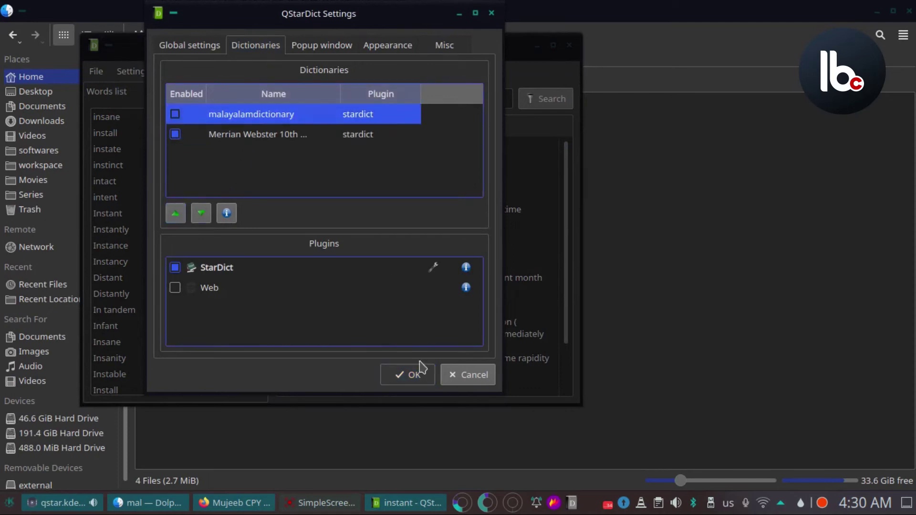
left_click(411, 374)
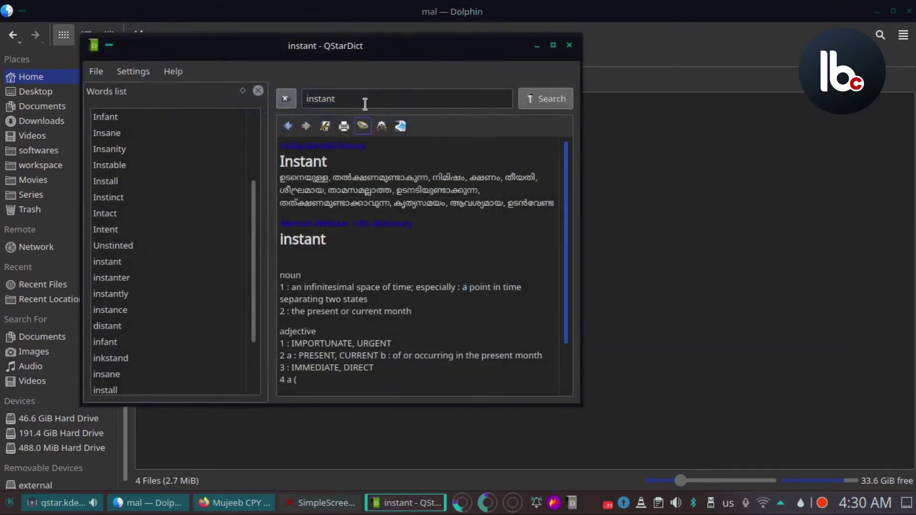
- Review the reordered entries for instant and look up the word computer
scroll(396, 210, "down", 2)
scroll(386, 201, "up", 2)
scroll(361, 278, "down", 2)
scroll(360, 268, "up", 2)
double_click(373, 93)
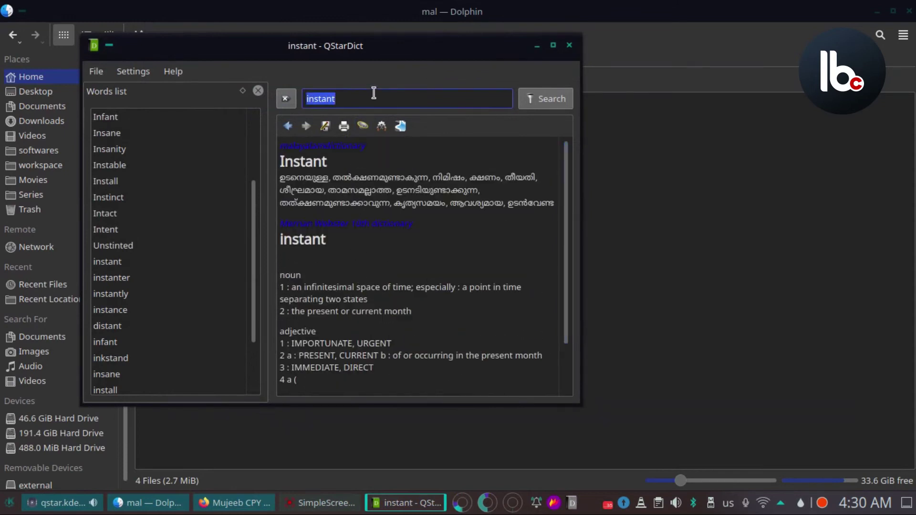
type("computer")
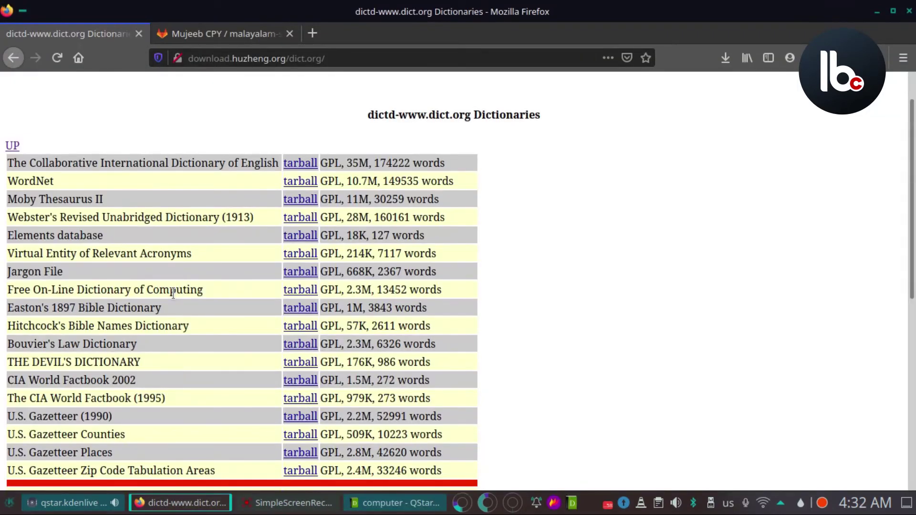
- Test the popup translation on the dict.org dictionaries page by selecting the words Tabulation, Names, Unabridged and Dictionary
scroll(175, 282, "down", 5)
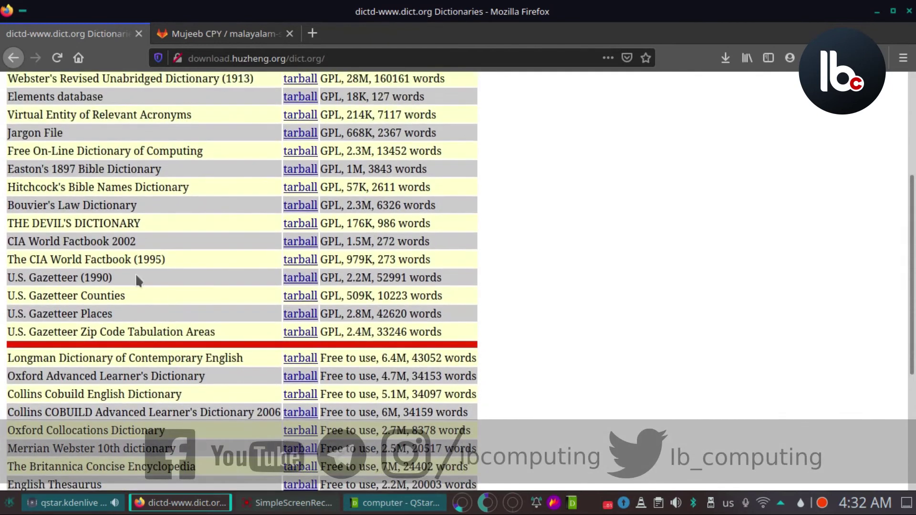
double_click(143, 334)
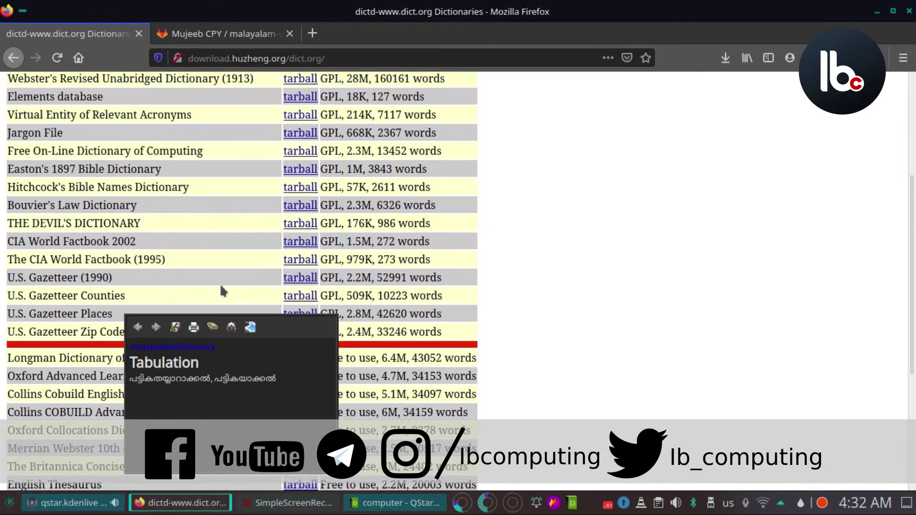
double_click(117, 187)
scroll(177, 287, "down", 3)
scroll(175, 274, "up", 3)
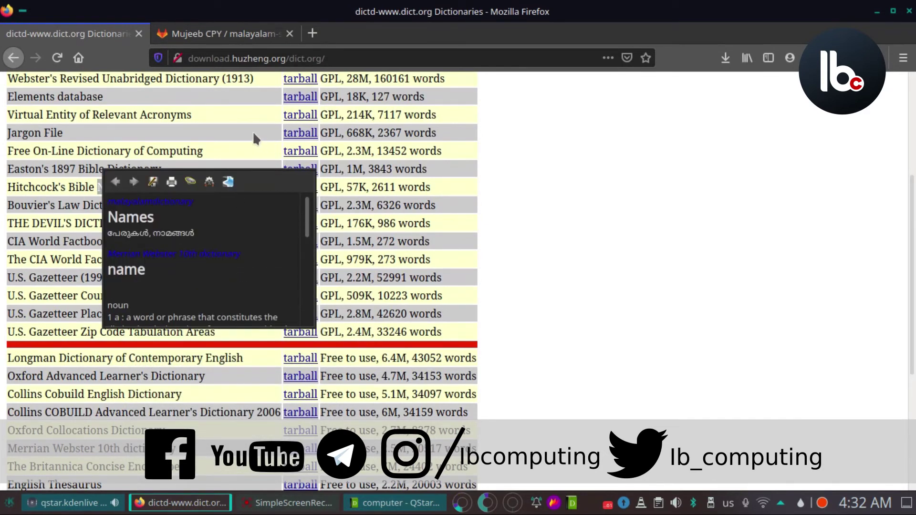
scroll(248, 144, "up", 5)
double_click(143, 263)
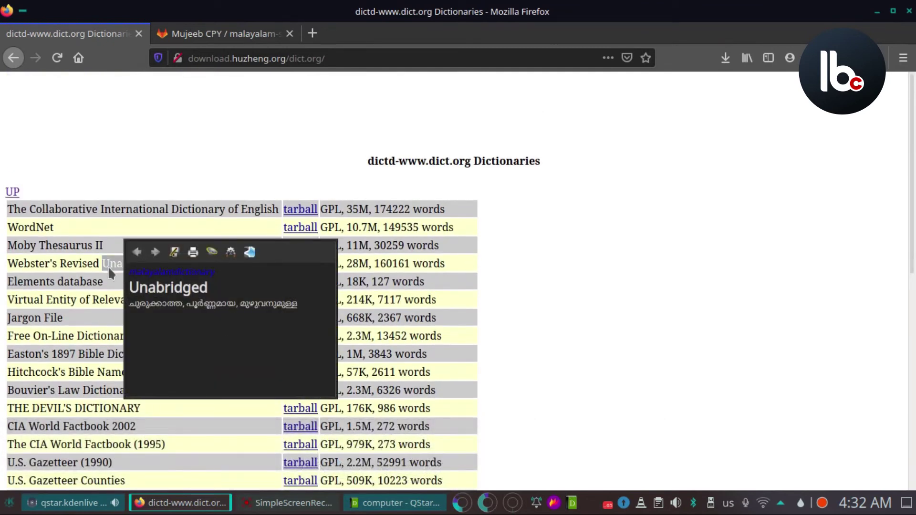
double_click(202, 263)
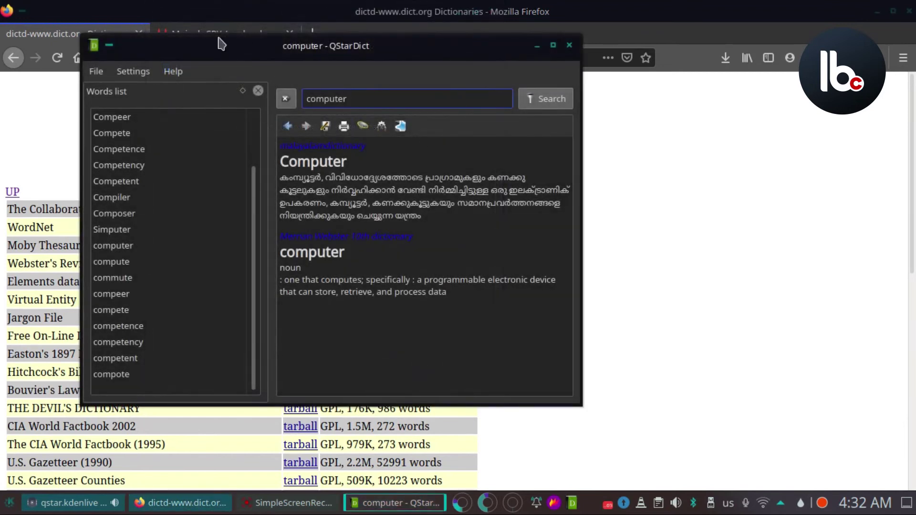
- In QStarDict's popup window settings, turn off Scan selection and enable Show translation popup by shortcut
left_click(133, 74)
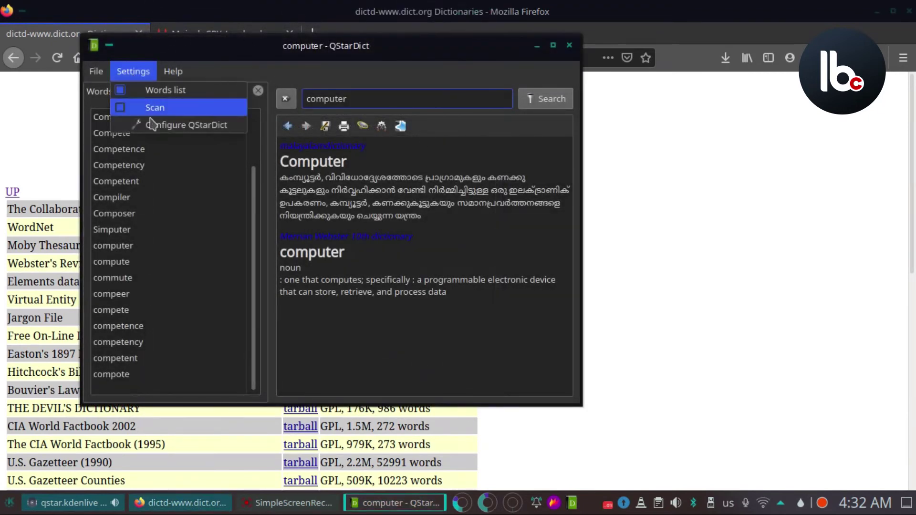
left_click(154, 127)
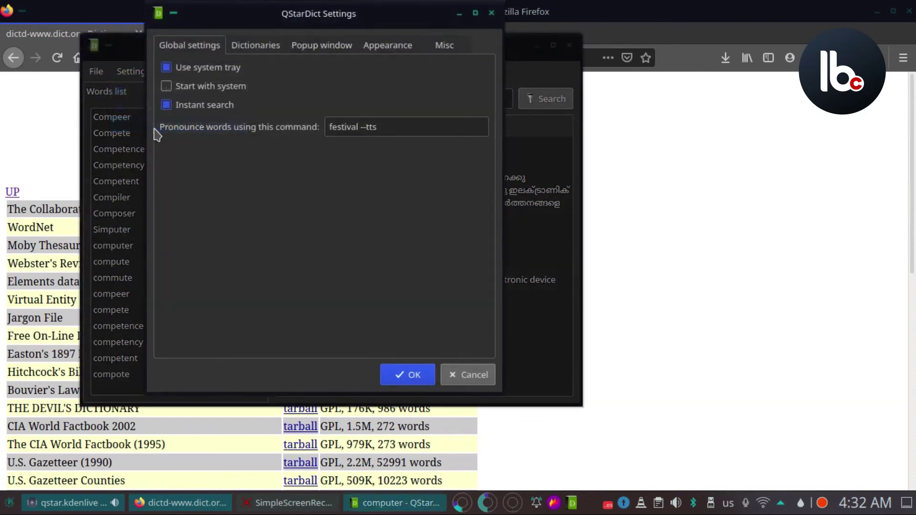
left_click(327, 50)
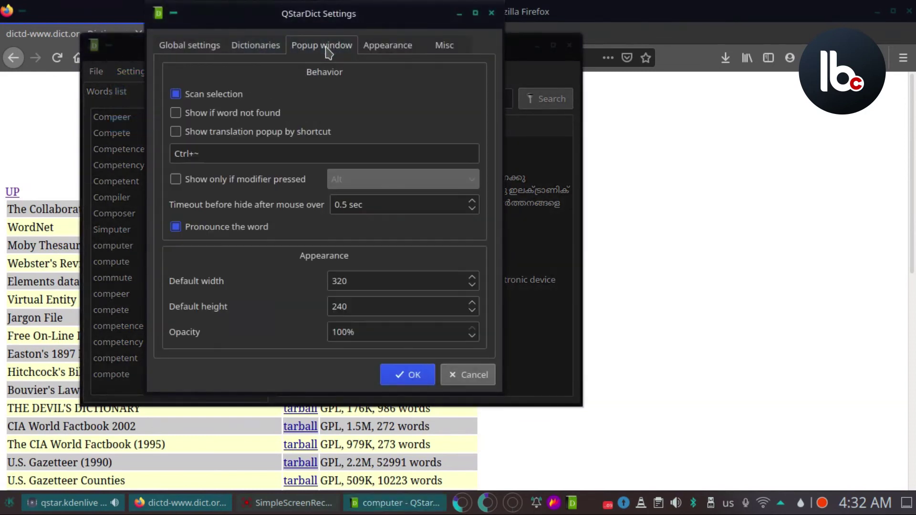
left_click(178, 94)
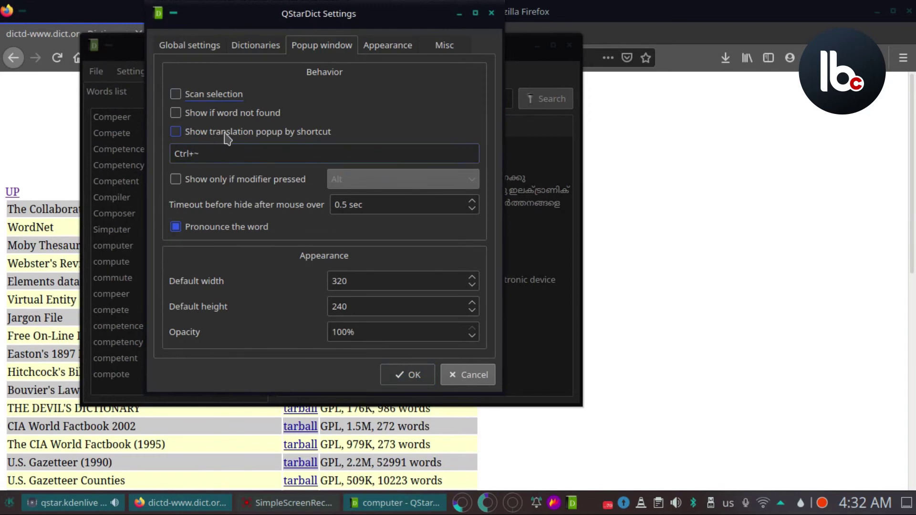
left_click(245, 133)
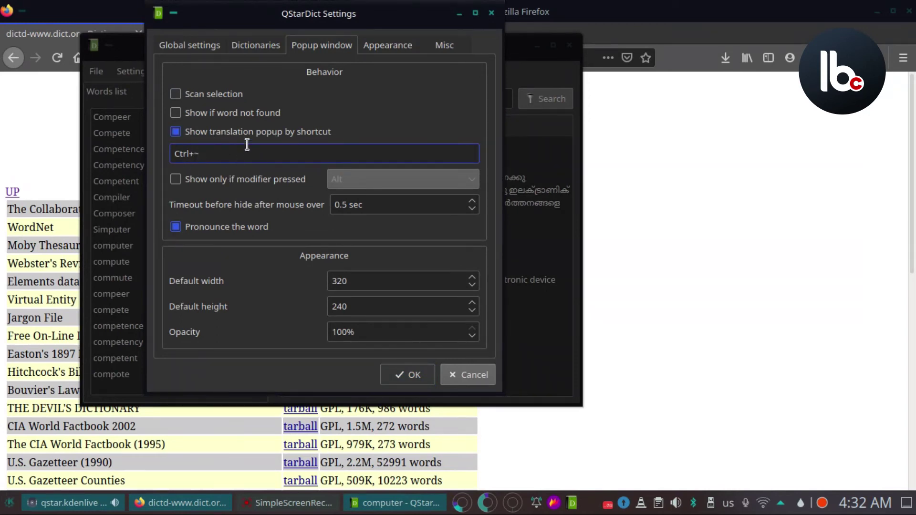